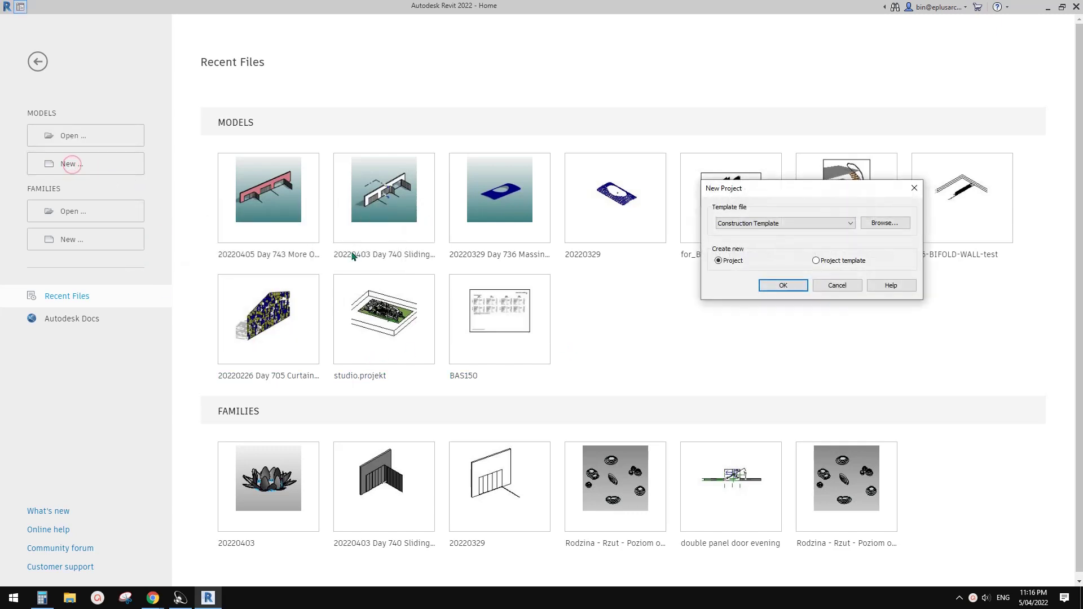
Create a new project from the Architectural Template and open sheet A100
click(701, 284)
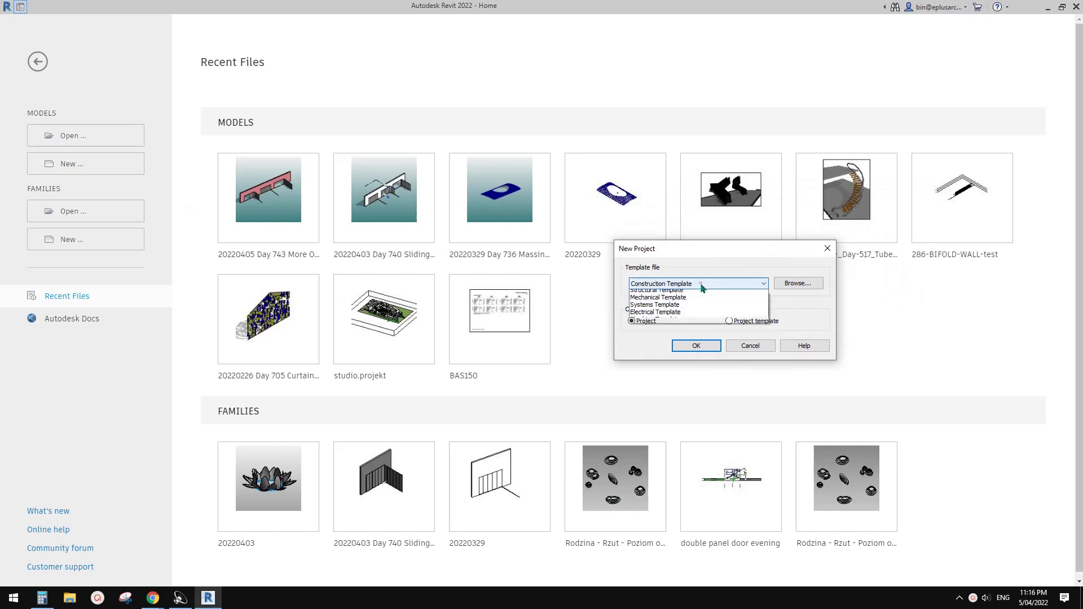
click(673, 309)
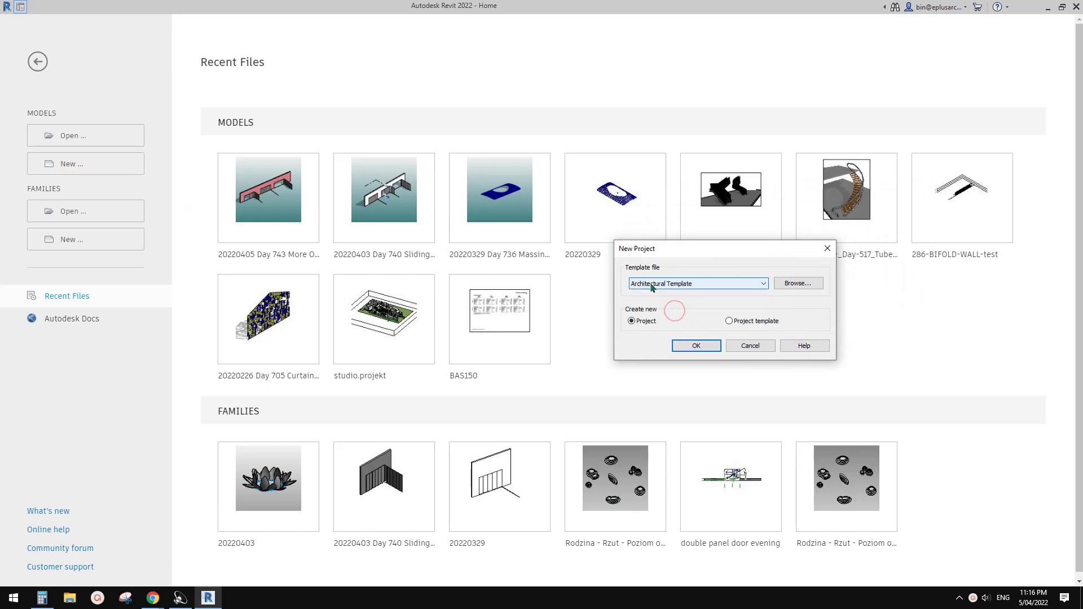
click(696, 346)
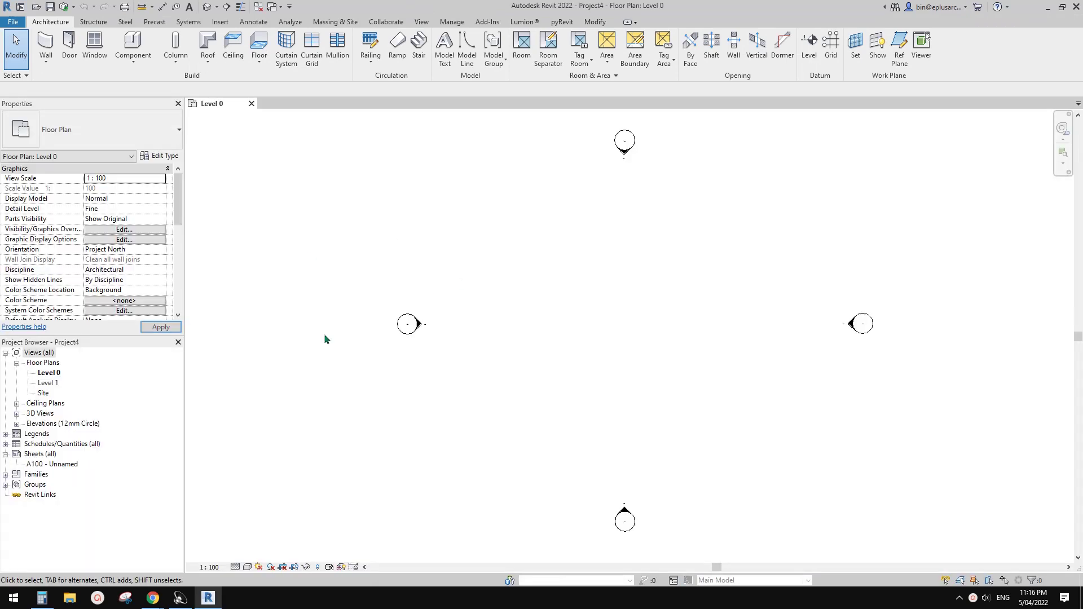
double_click(53, 464)
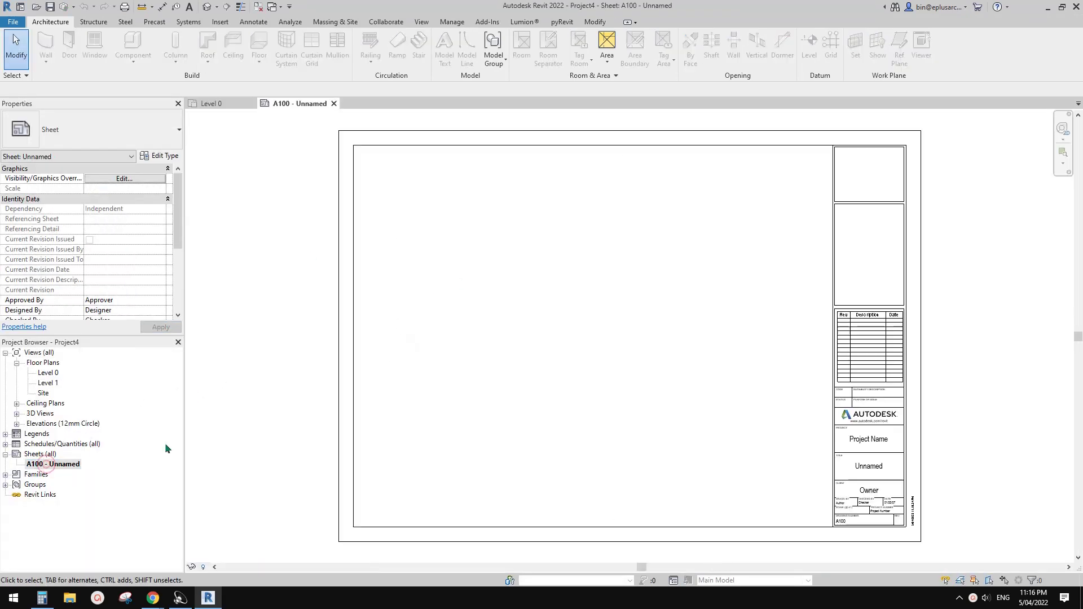
Examine the scale field in the sheet's title block before any view is placed
middle_drag(632, 410, 544, 400)
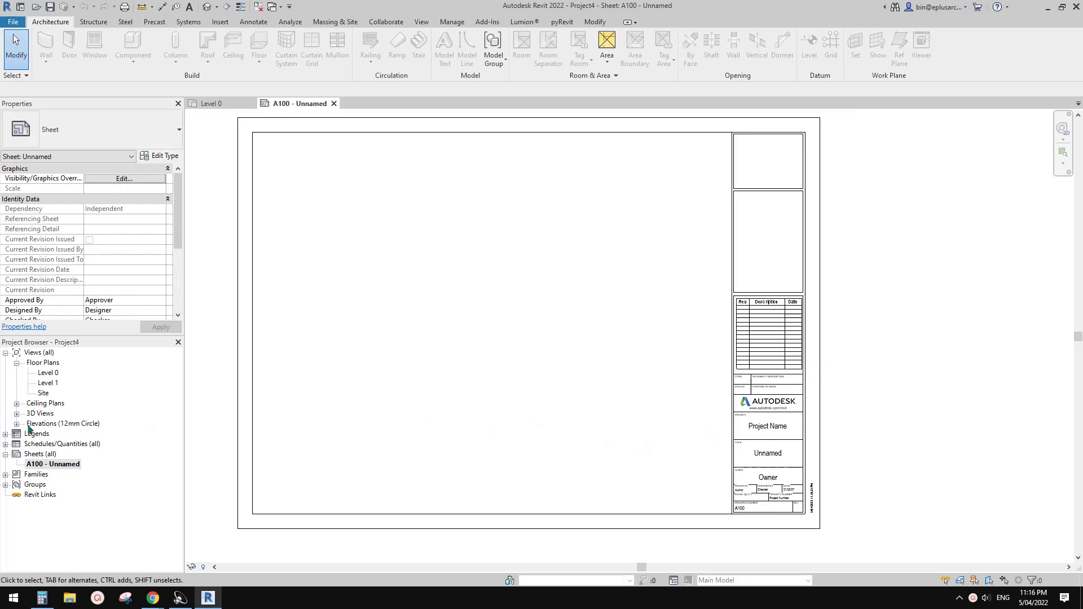
scroll(762, 505, up, 6)
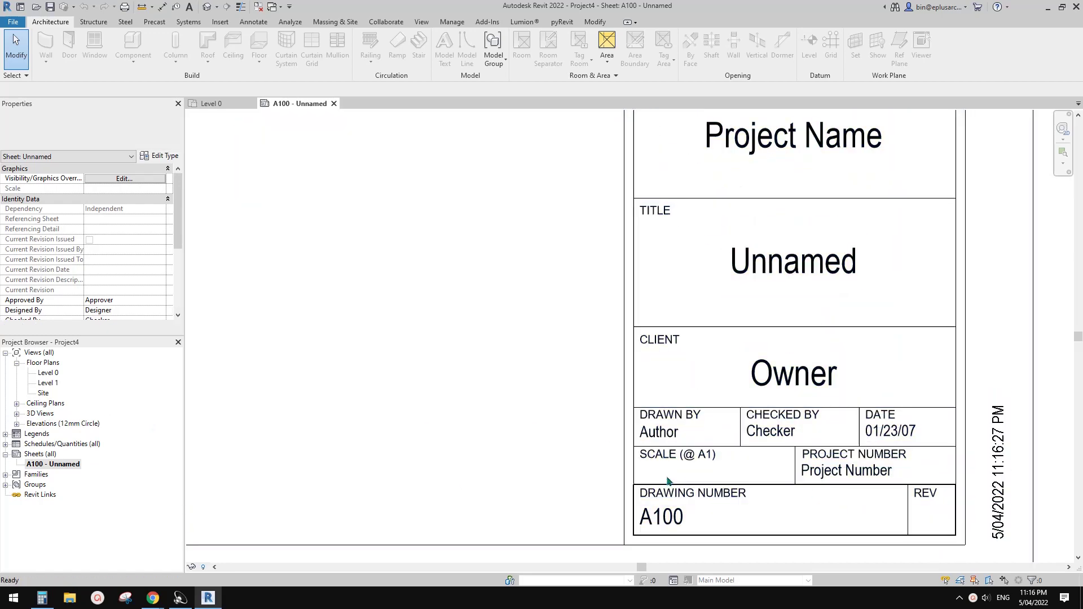
click(656, 455)
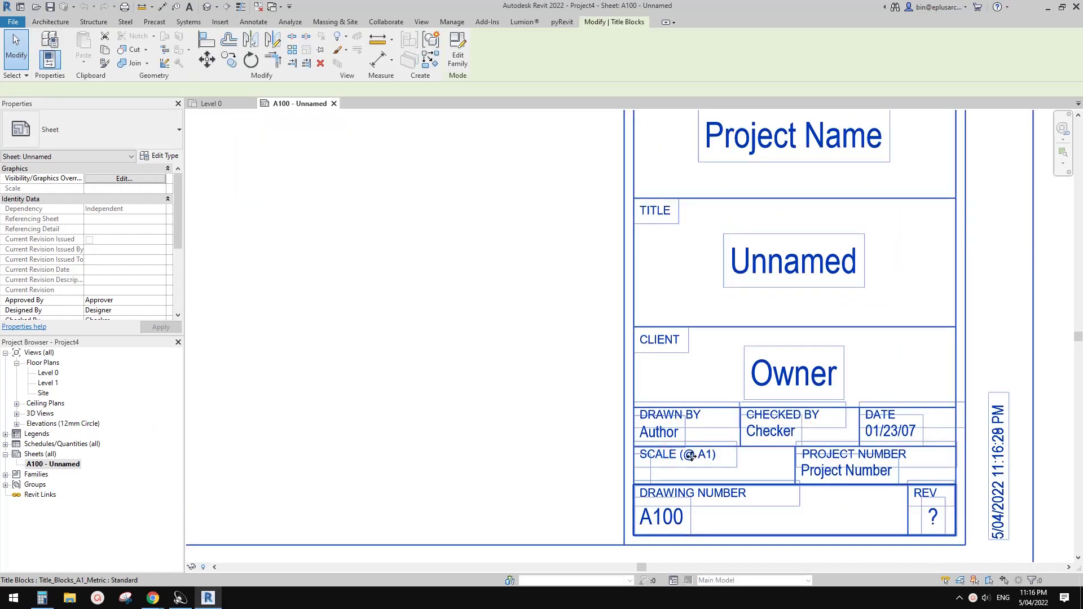
scroll(690, 456, down, 3)
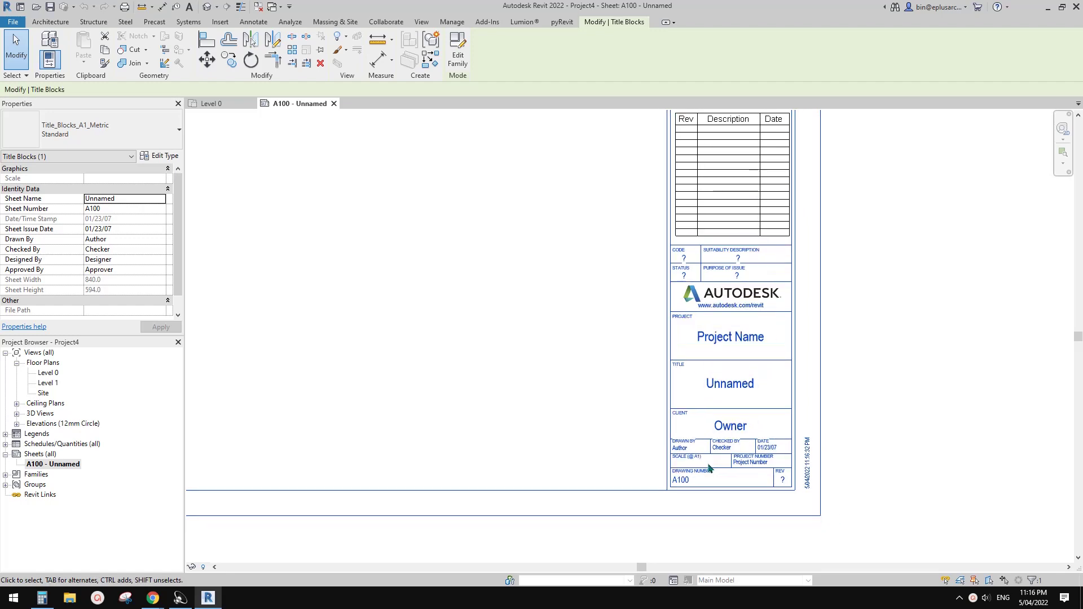
middle_drag(607, 435, 700, 441)
scroll(701, 441, down, 1)
click(294, 410)
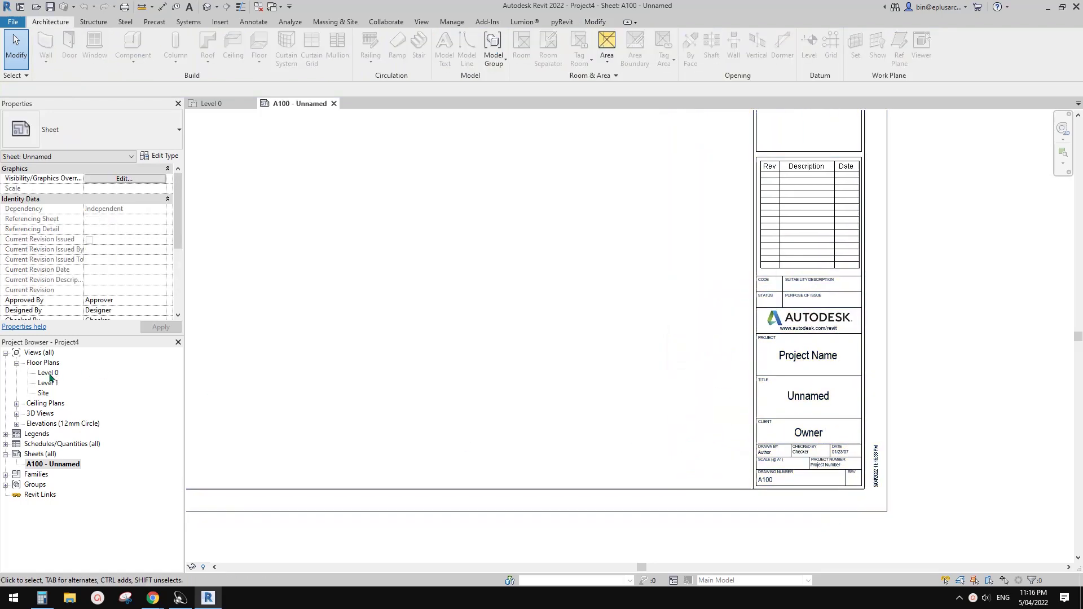
Place the Level 0 floor plan on sheet A100 beside the title block and check the scale field
drag(48, 375, 145, 374)
drag(376, 357, 392, 286)
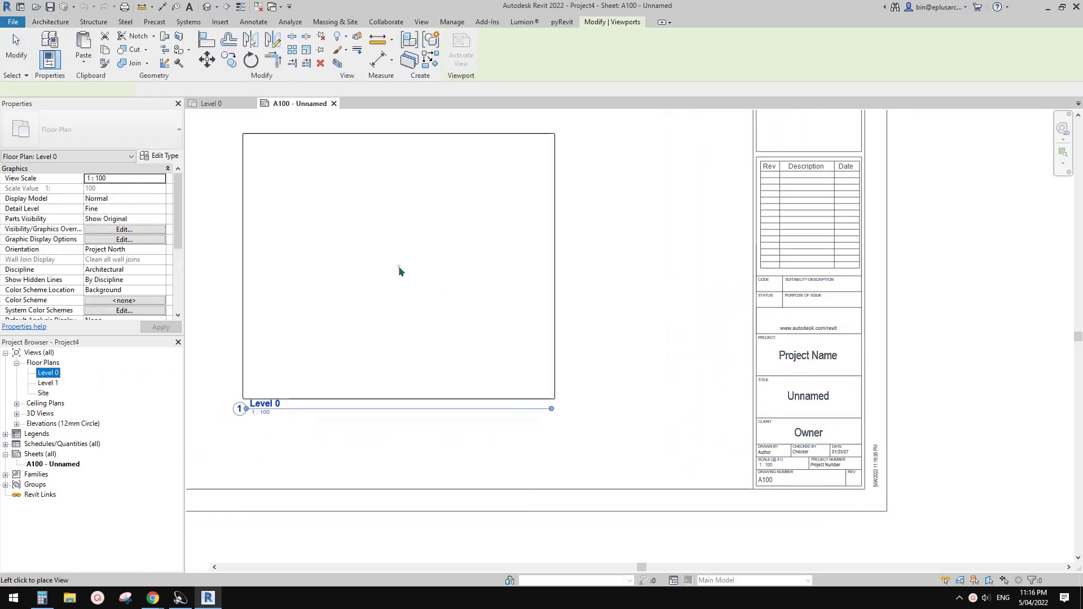
click(399, 271)
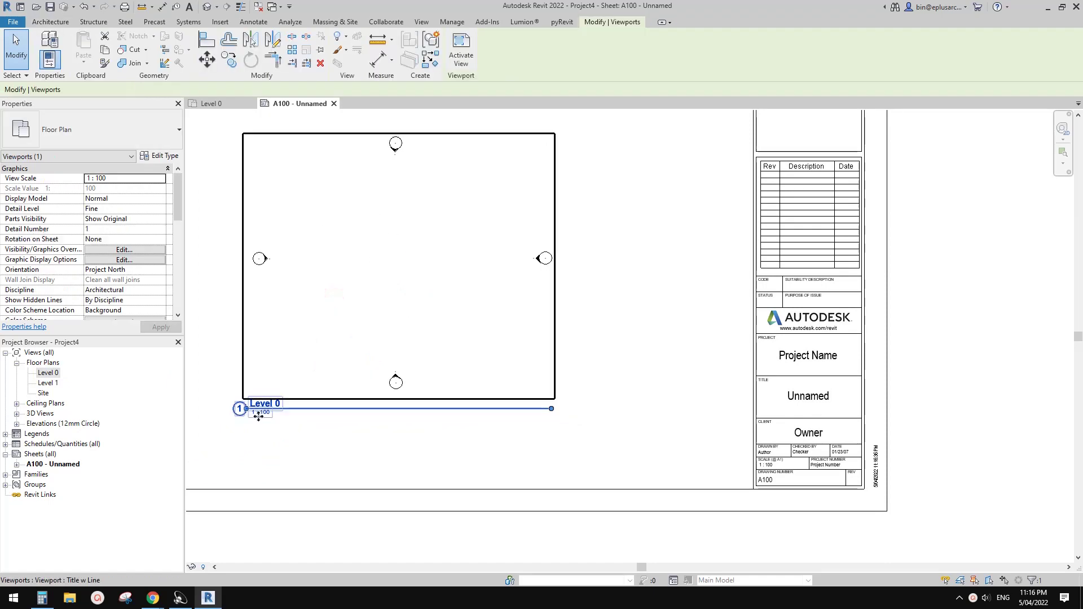
middle_drag(554, 438, 462, 423)
scroll(660, 458, up, 1)
scroll(679, 458, up, 5)
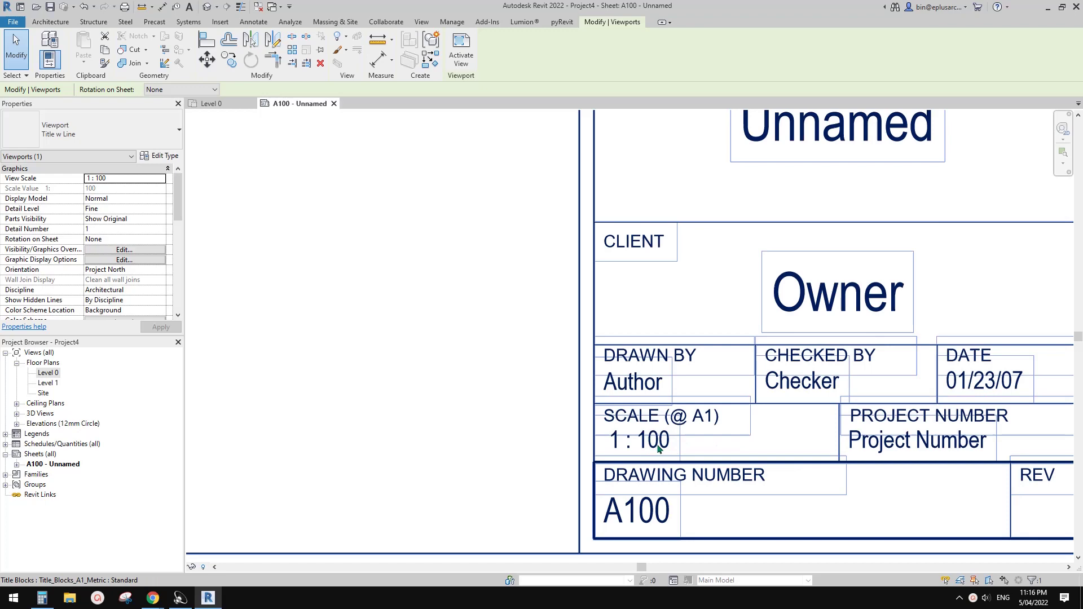
key(Escape)
scroll(658, 449, down, 6)
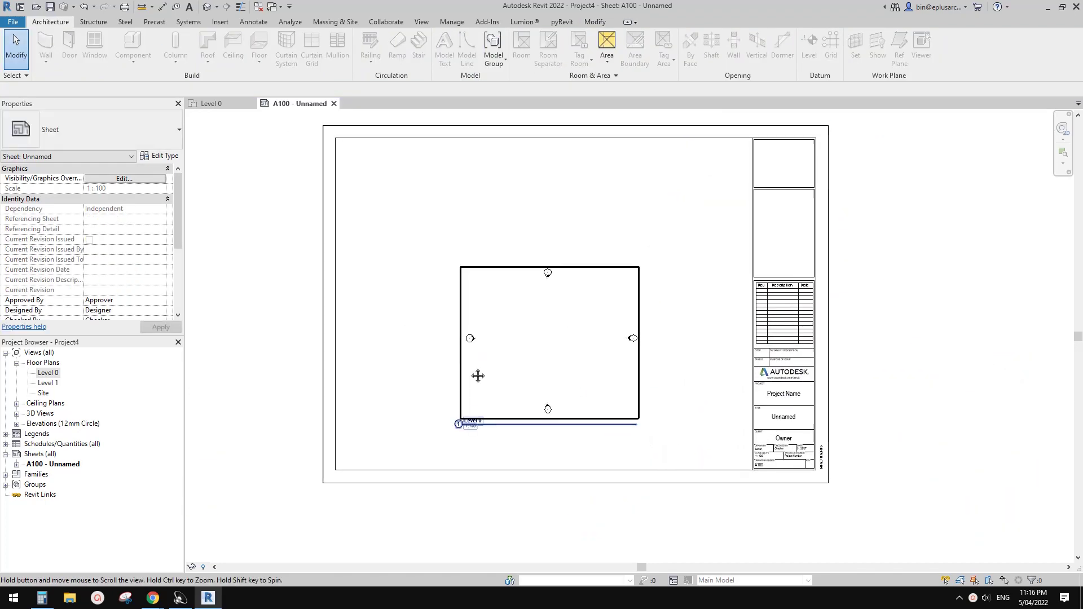
Move the Level 0 viewport farther left and slightly up on the sheet, away from the title block
scroll(478, 376, up, 2)
click(454, 396)
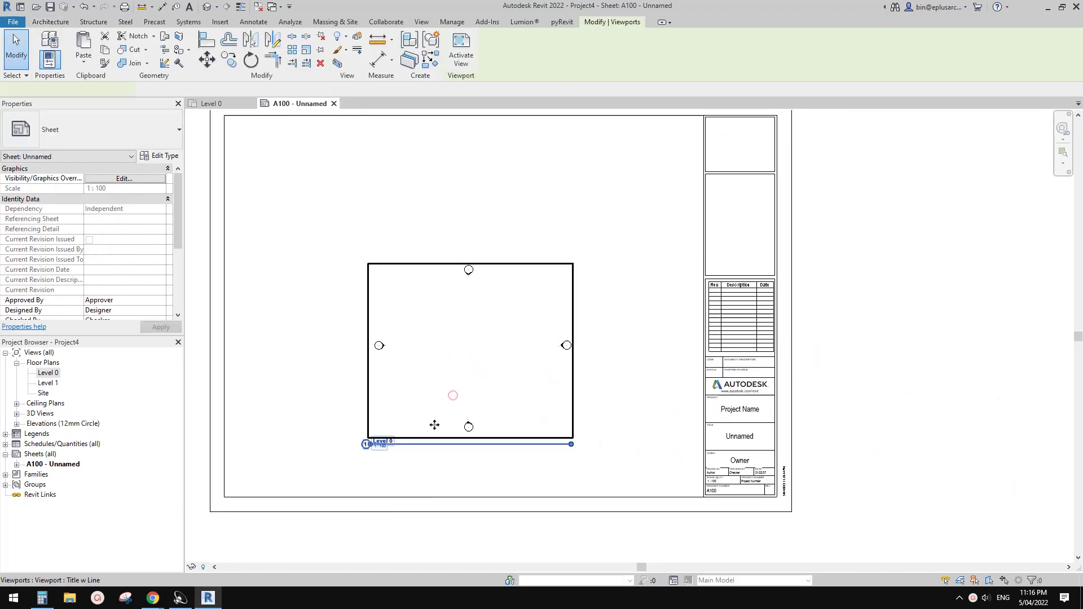
scroll(756, 481, up, 2)
middle_drag(479, 425, 657, 416)
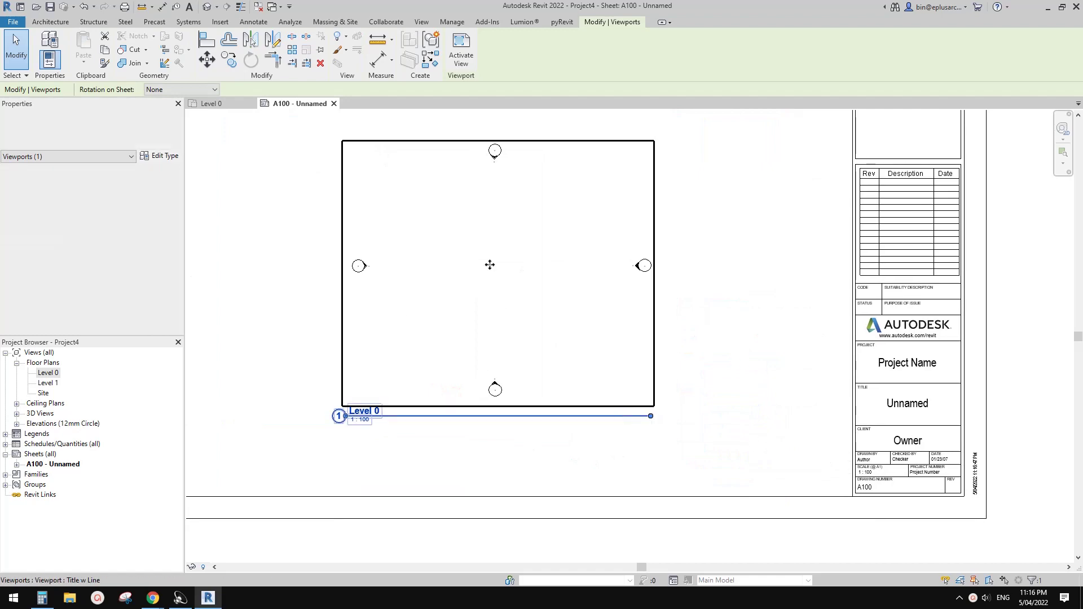
drag(491, 264, 407, 245)
click(720, 425)
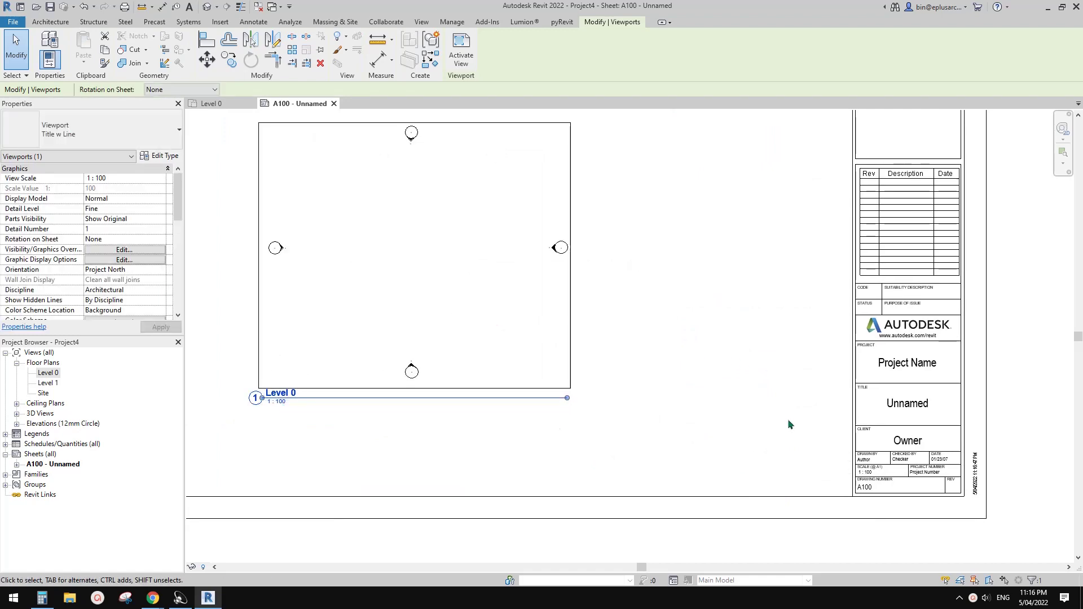
Inspect the title block's scale field again with the Level 0 viewport in its new position
scroll(720, 425, up, 5)
click(641, 445)
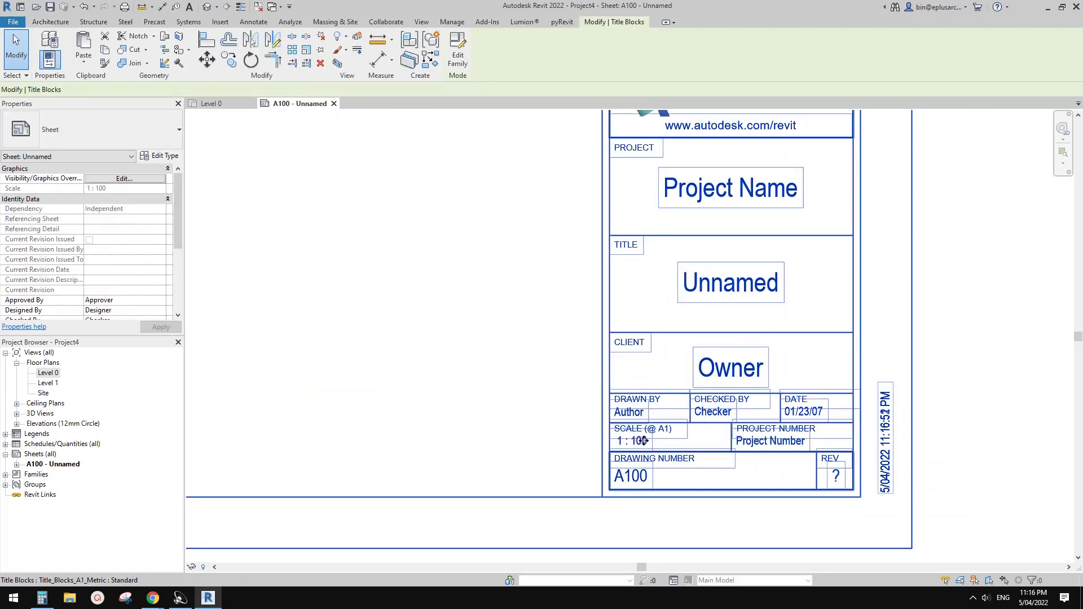
scroll(637, 443, up, 1)
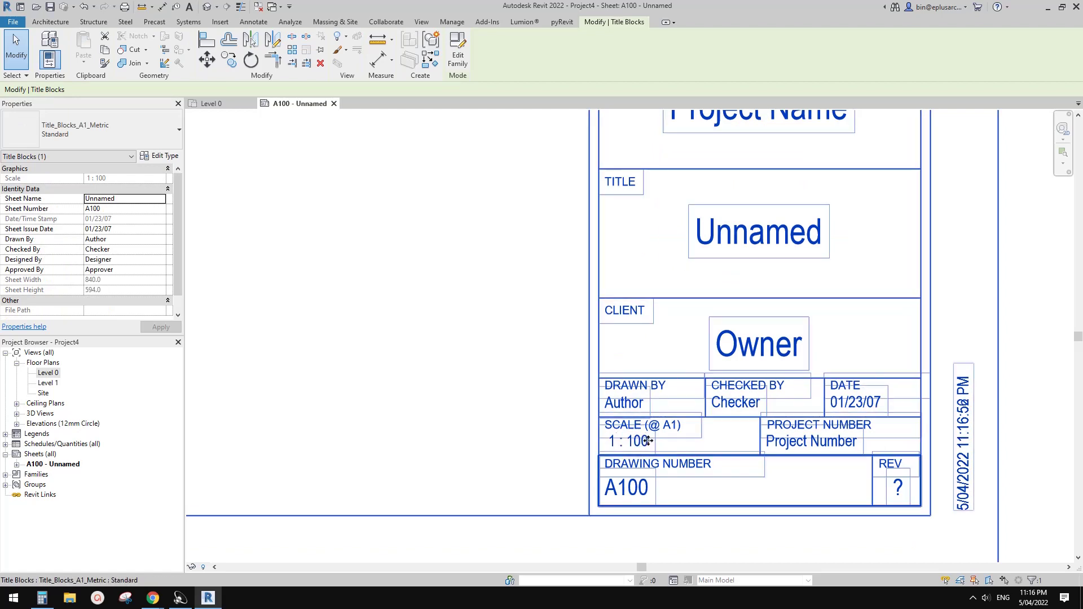
scroll(726, 458, down, 2)
key(Escape)
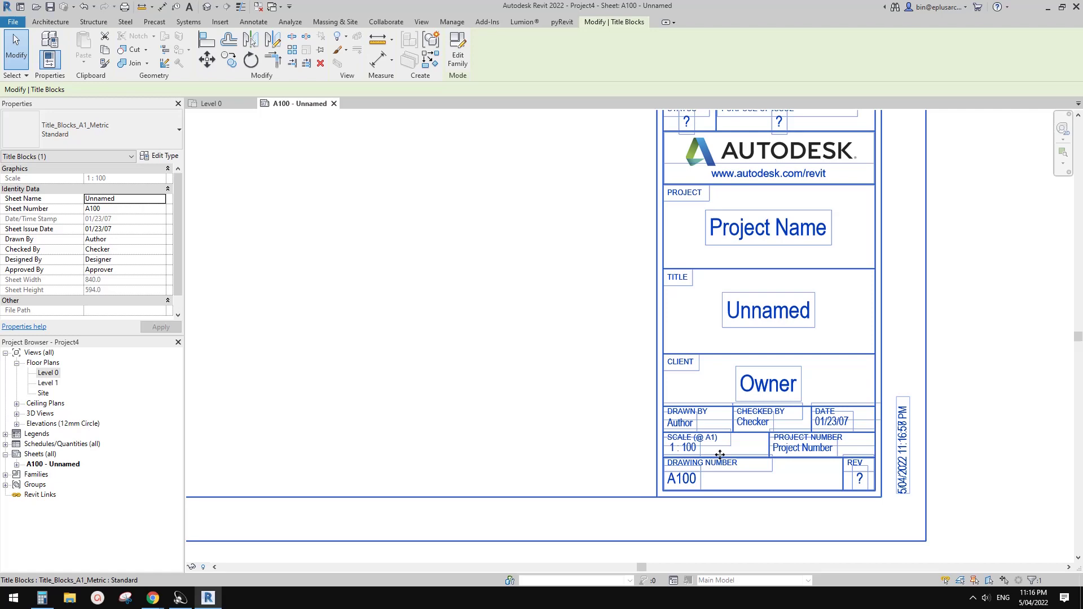
scroll(726, 458, down, 3)
scroll(781, 451, down, 2)
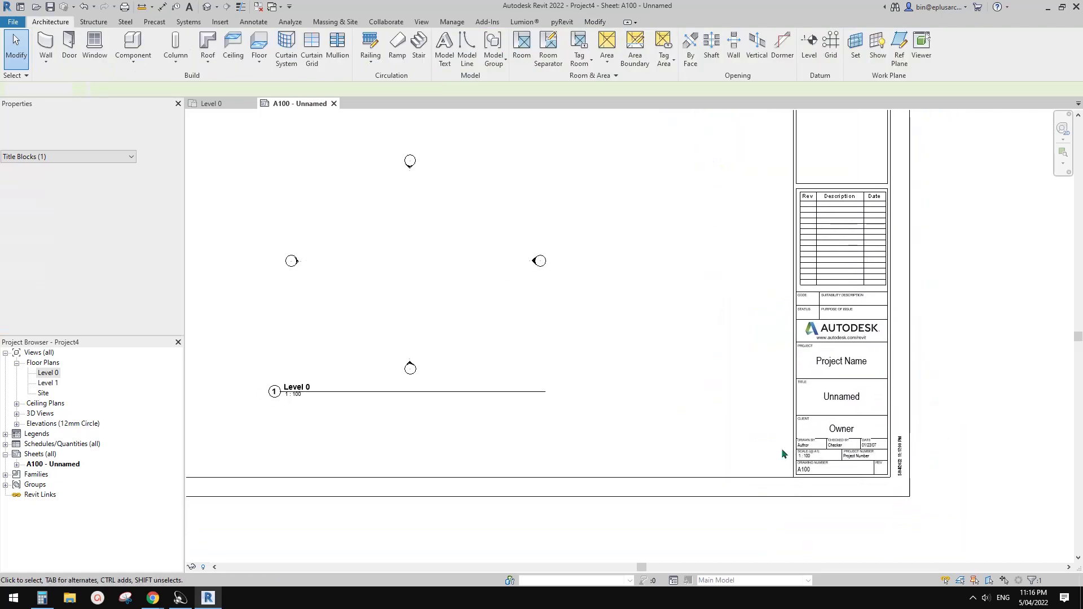
scroll(759, 438, up, 4)
scroll(711, 417, down, 1)
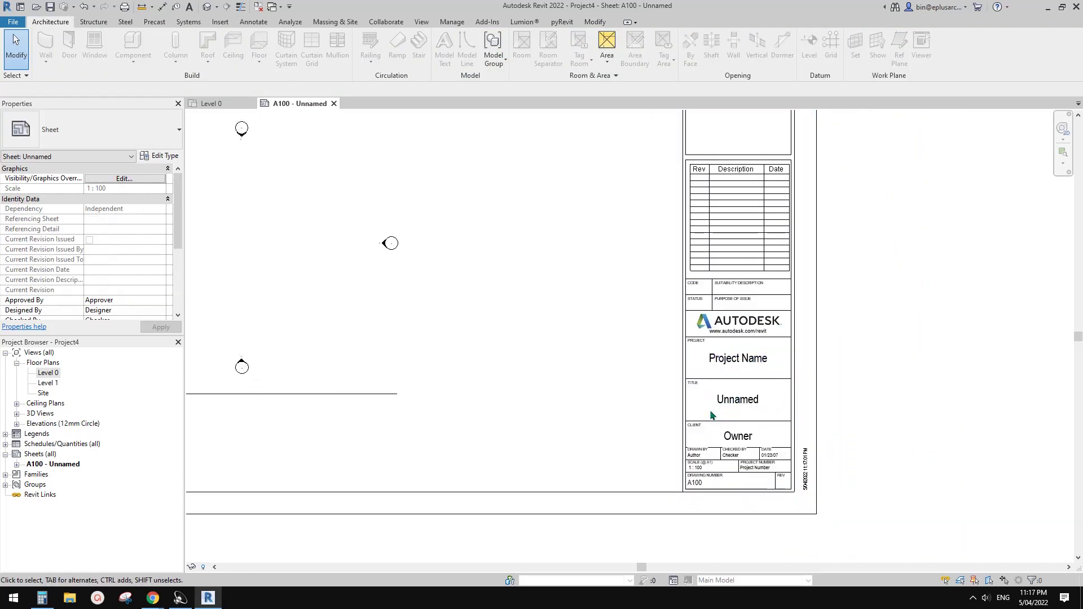
Open the A1 title block family for editing and select the scale value label under SCALE (@ A1)
click(736, 342)
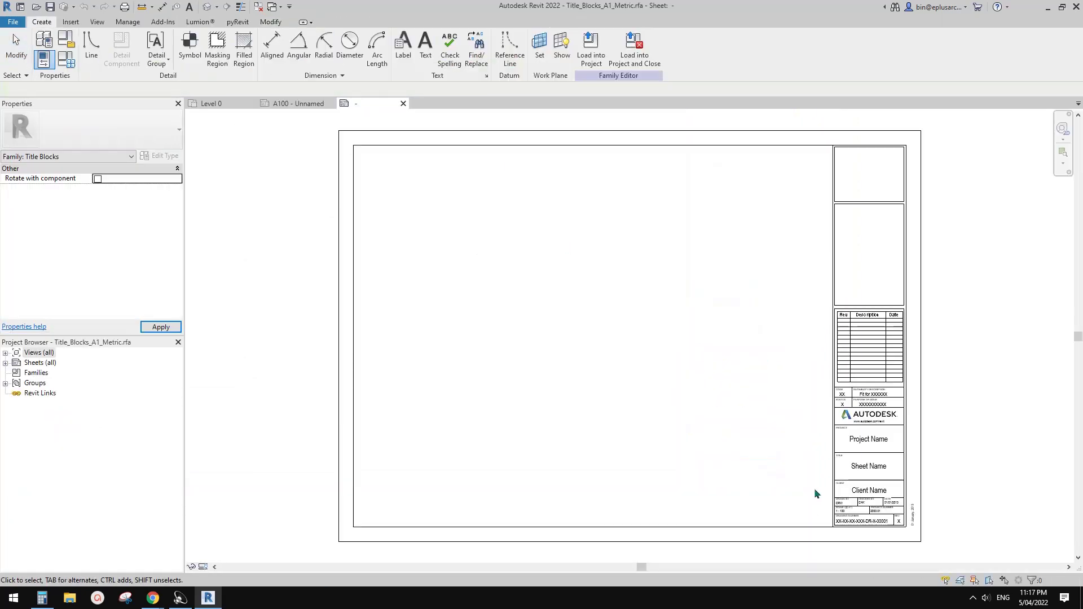
scroll(896, 501, up, 2)
click(800, 518)
scroll(800, 518, up, 5)
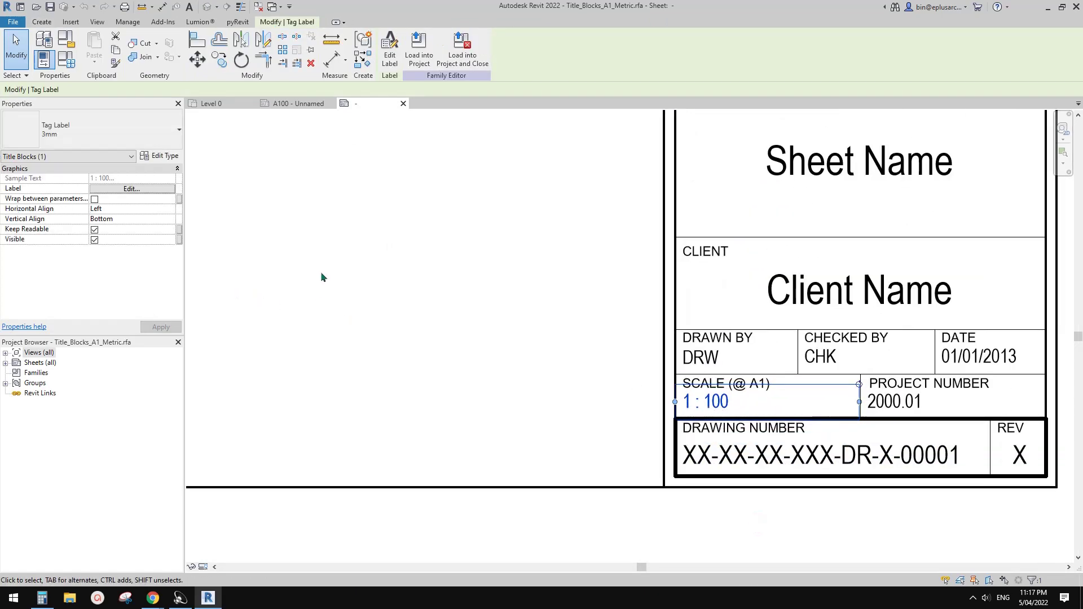
Associate the scale label's Visible property with a new instance family parameter named "scale"
click(179, 240)
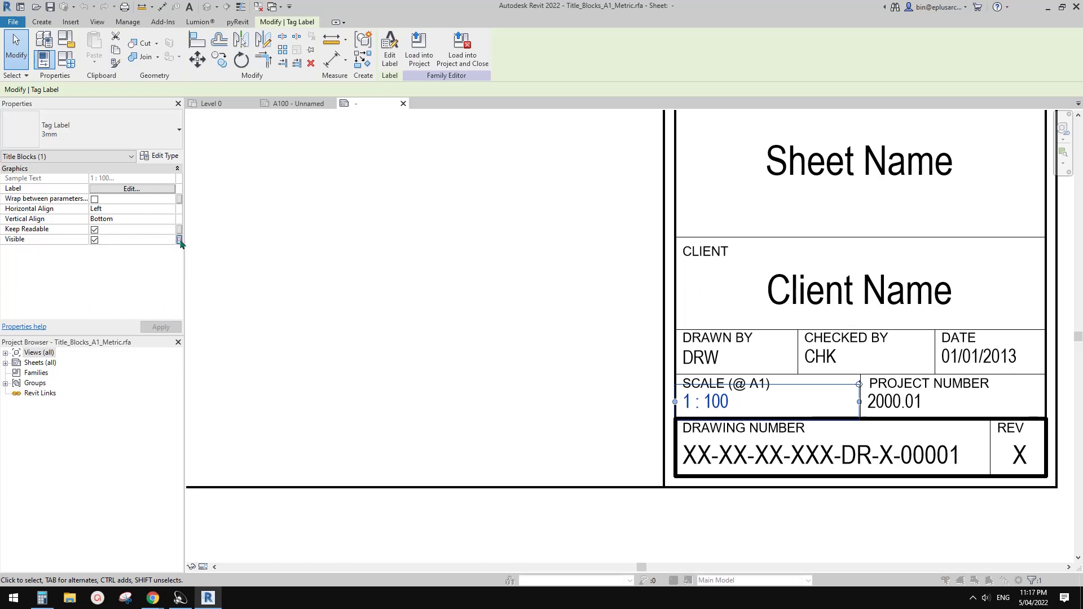
click(380, 398)
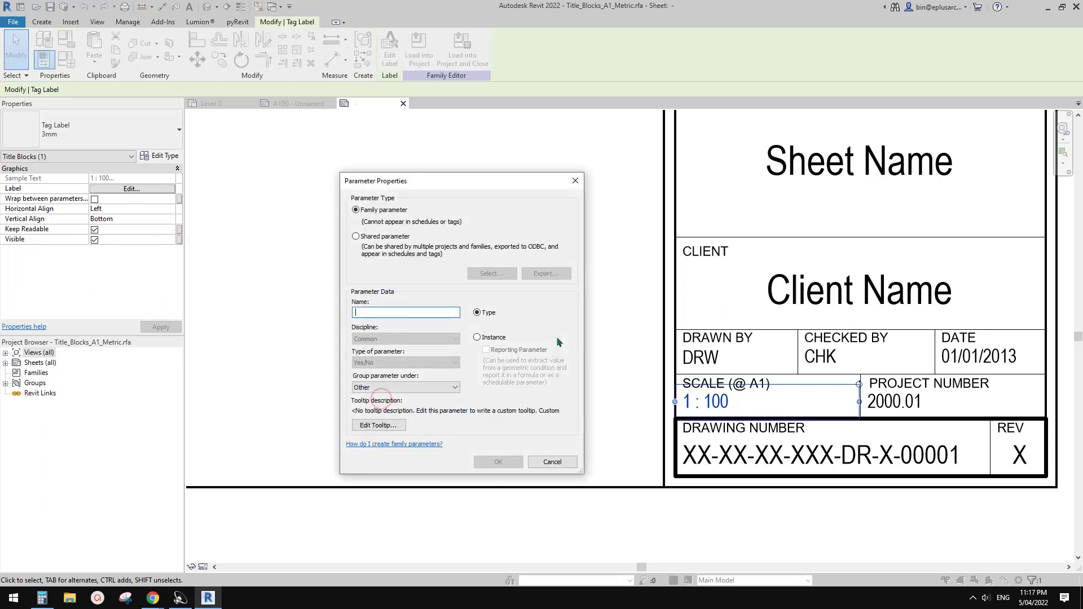
text(scale)
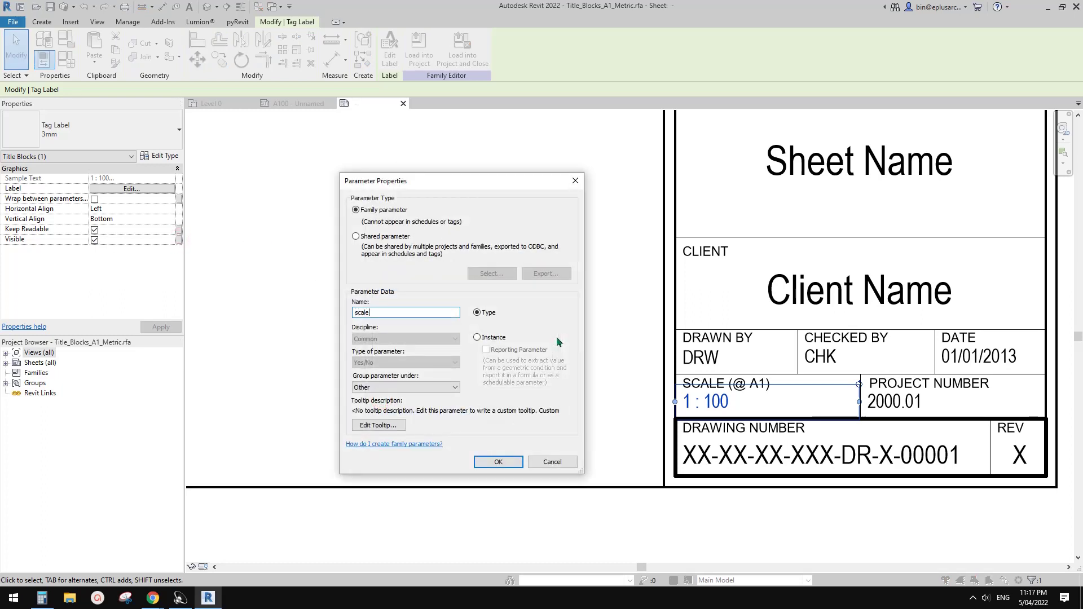
click(496, 462)
click(485, 427)
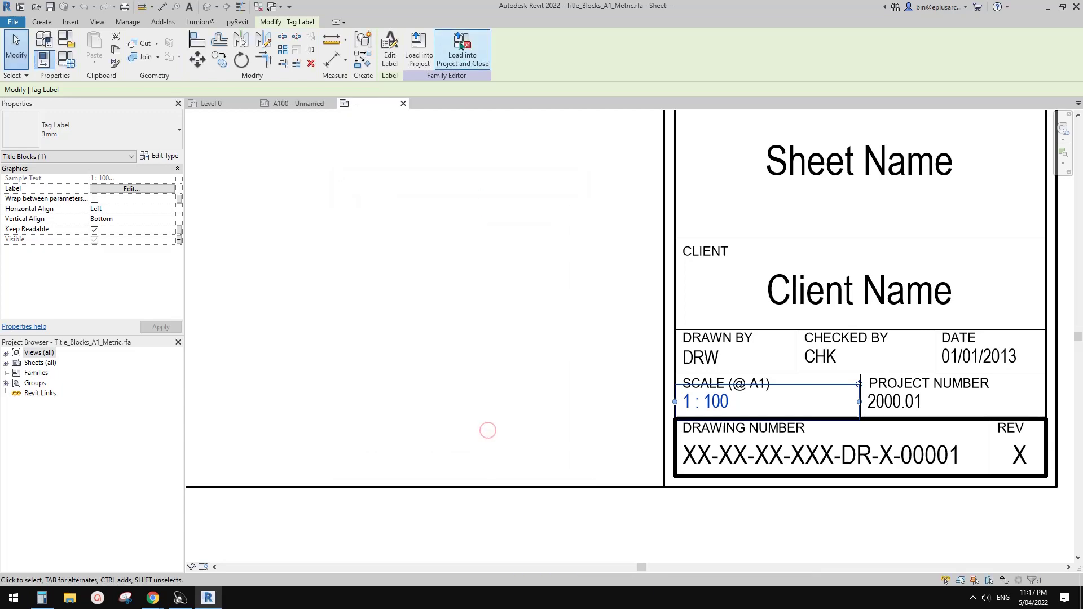
Load the edited title block family into the project and close the family
click(461, 48)
click(562, 306)
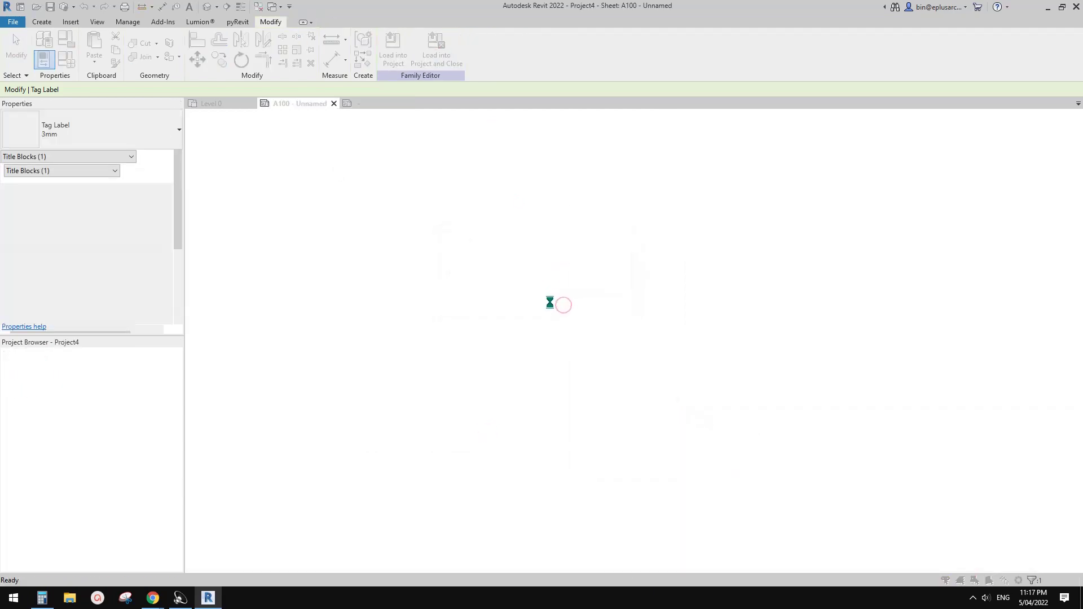
click(501, 277)
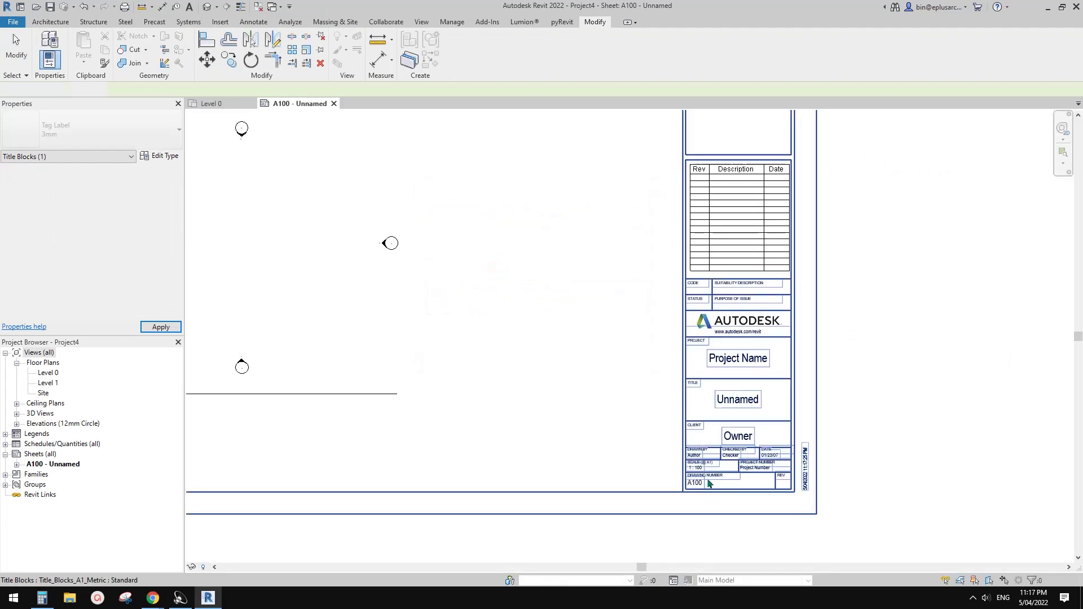
Turn off the "scale" parameter of the title block on sheet A100 and check its scale field
scroll(736, 470, up, 3)
click(735, 470)
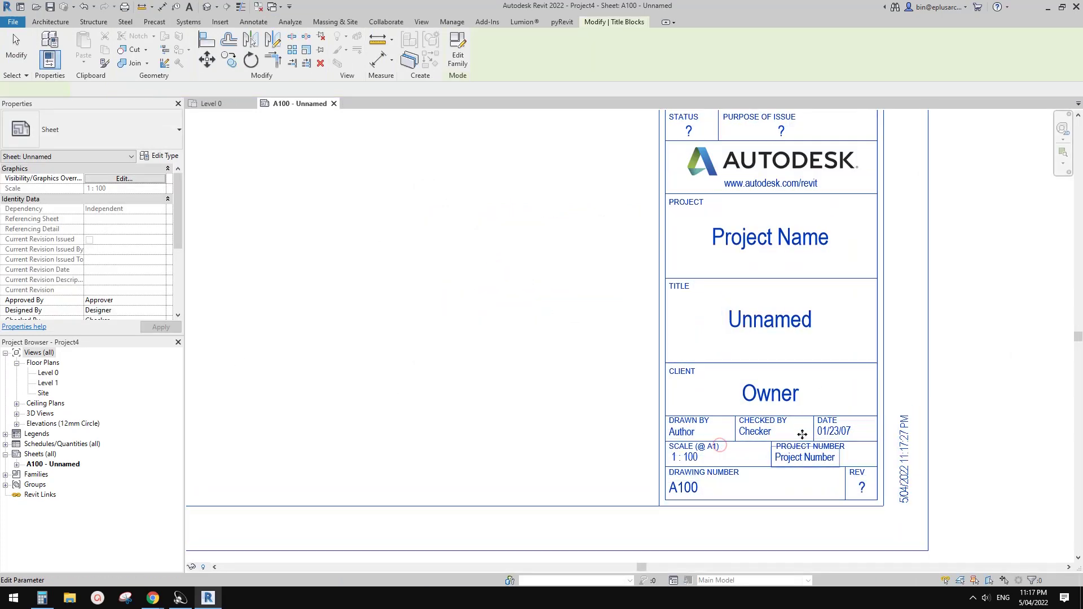
scroll(110, 290, down, 2)
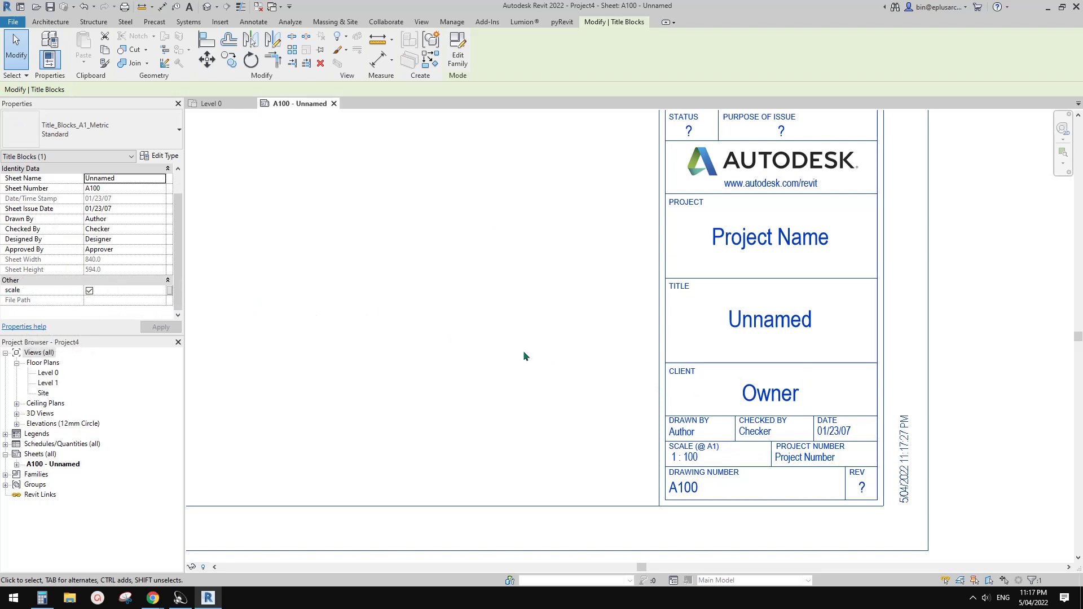
scroll(664, 325, down, 2)
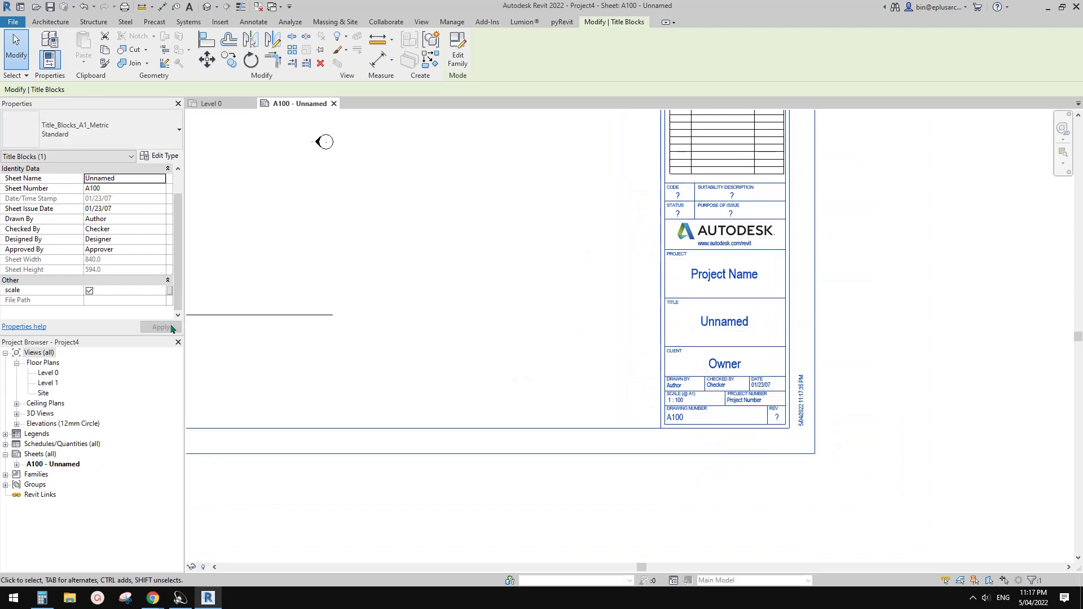
click(90, 292)
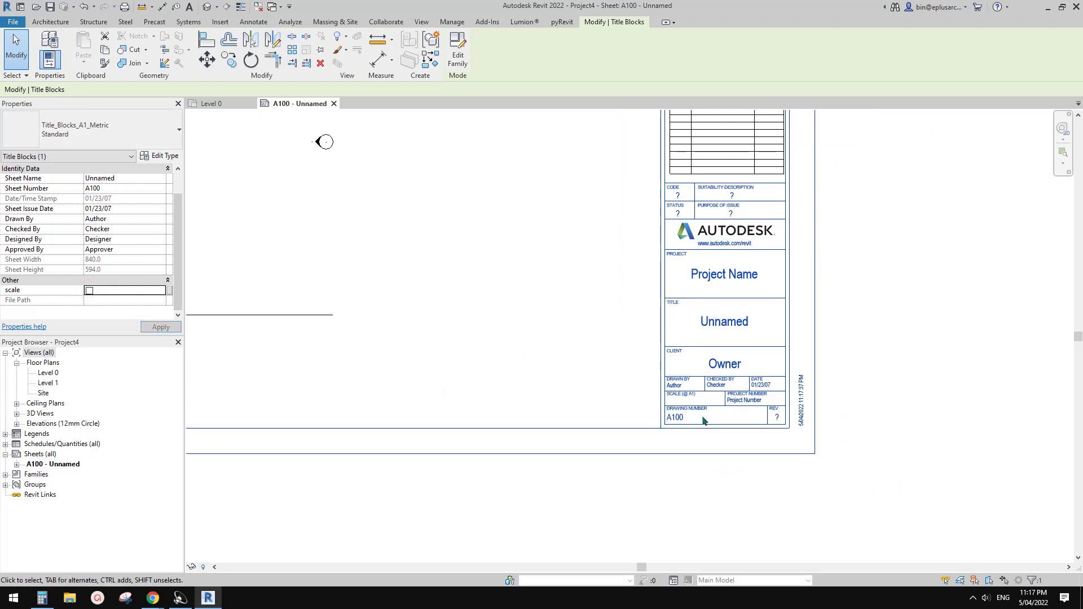
scroll(666, 398, up, 3)
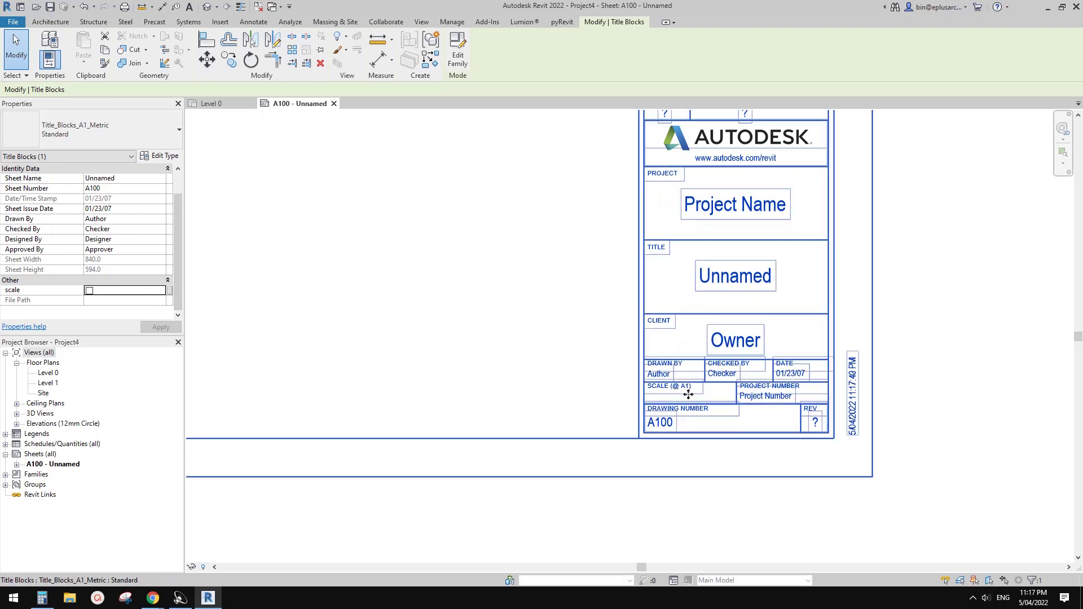
scroll(440, 378, down, 2)
middle_drag(271, 420, 457, 411)
scroll(451, 413, down, 1)
middle_drag(325, 437, 424, 436)
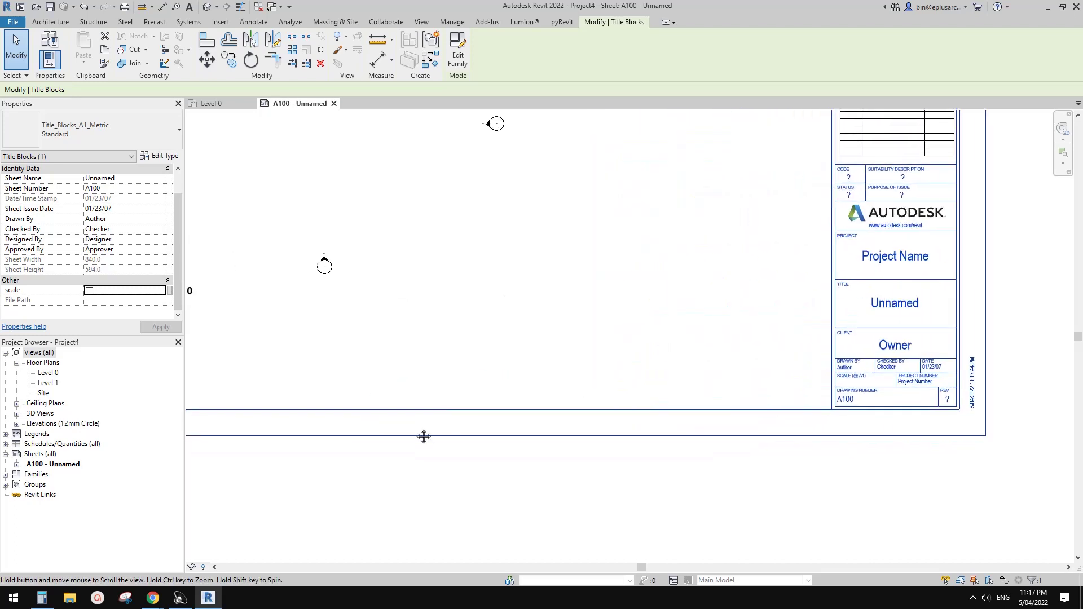
Create a new sheet using the Title_Blocks_A1_Metric : Standard title block and select its title block
right_click(53, 454)
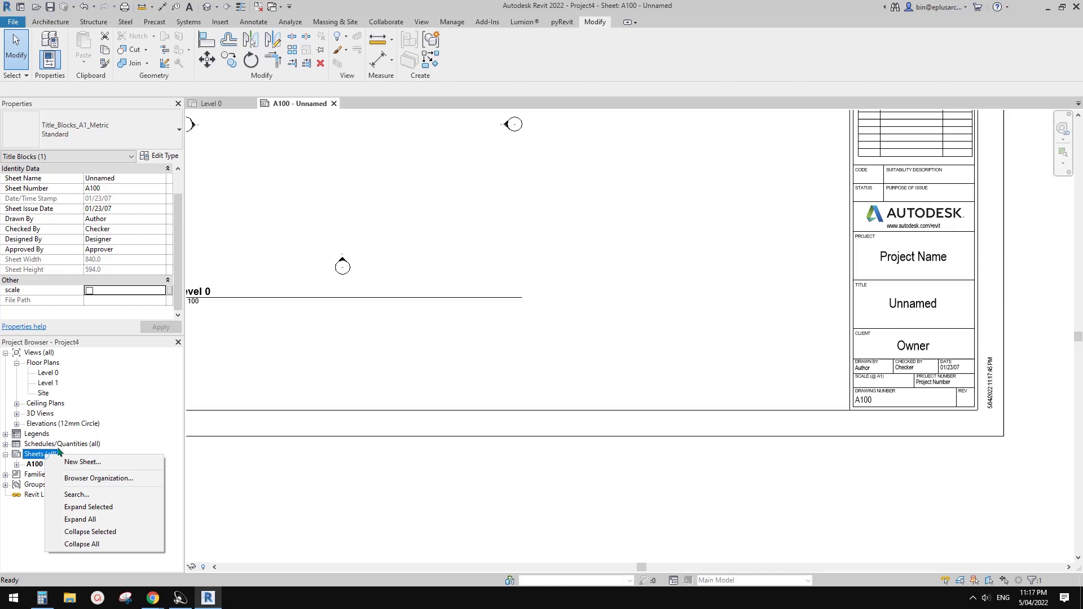
click(105, 461)
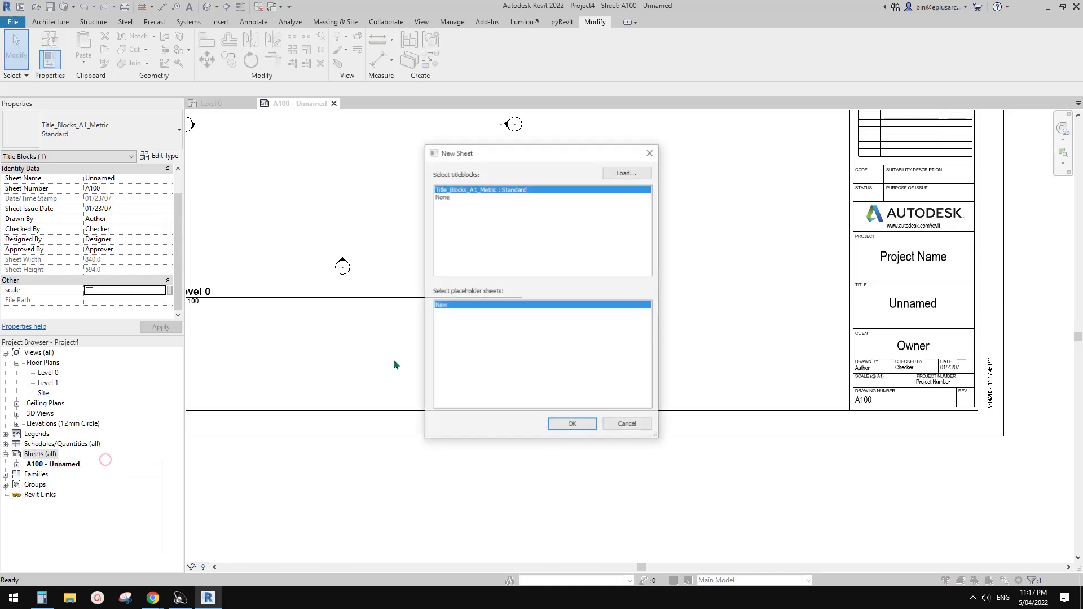
click(572, 426)
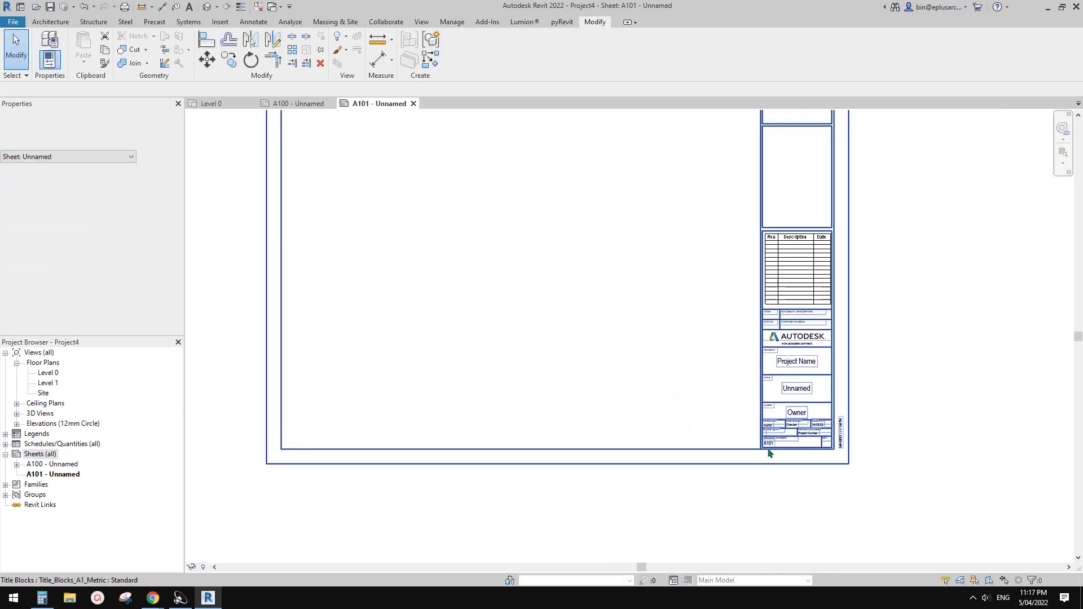
scroll(769, 453, up, 3)
click(769, 451)
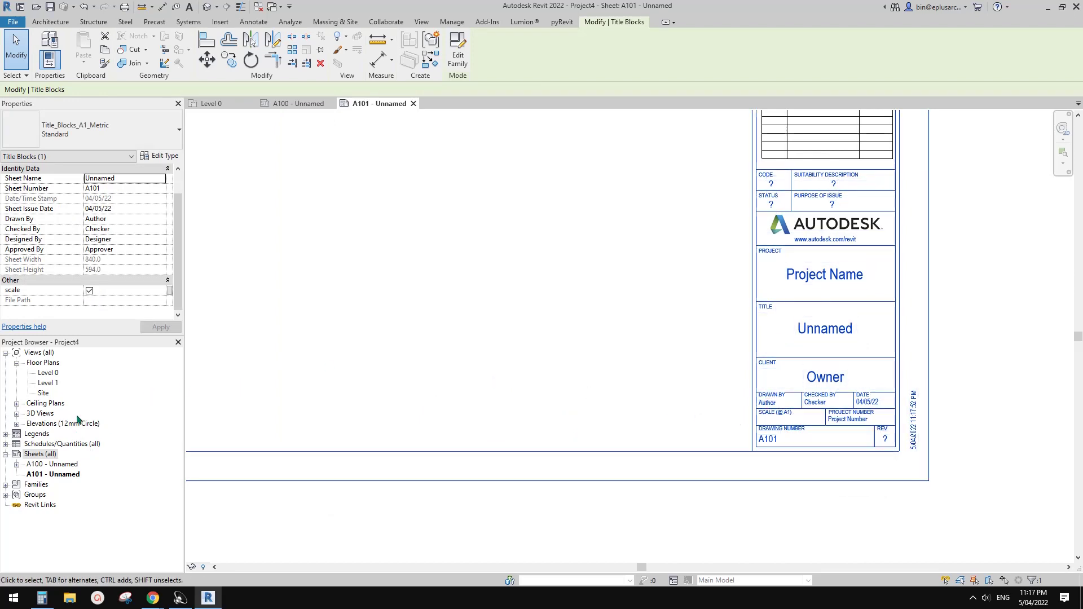
Place the Level 1 floor plan near the middle of sheet A101
scroll(276, 397, down, 4)
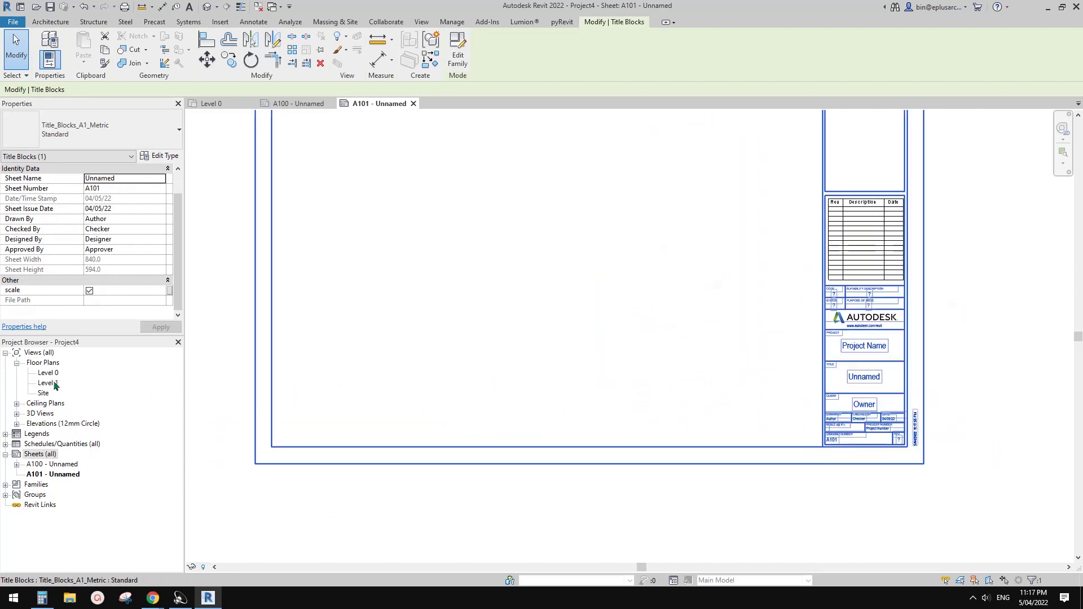
drag(49, 383, 455, 355)
click(556, 279)
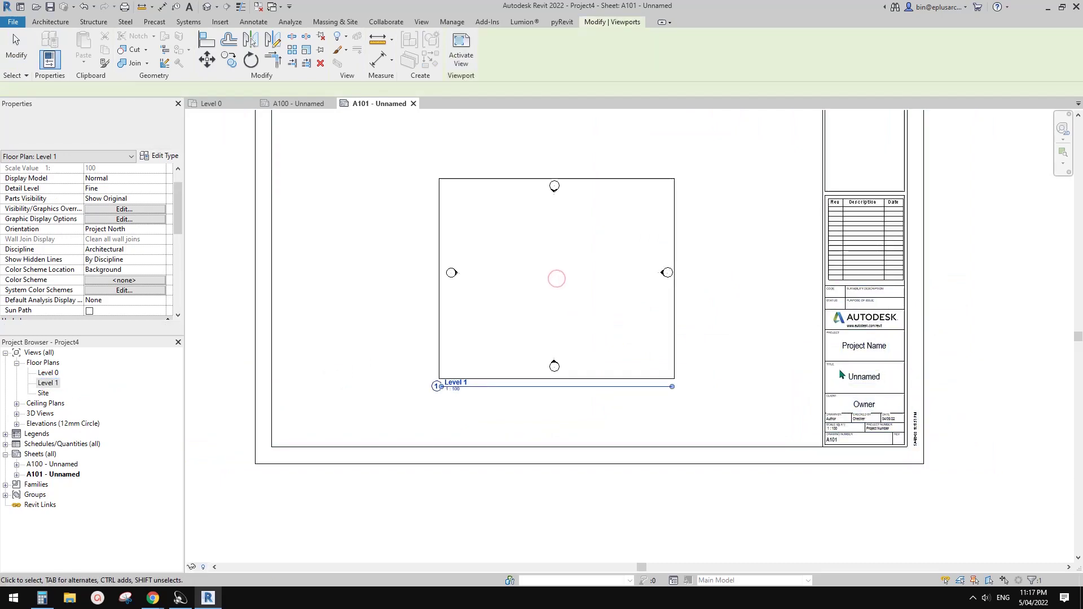
Select the title block on sheet A101 and turn off its "scale" parameter
scroll(846, 418, up, 5)
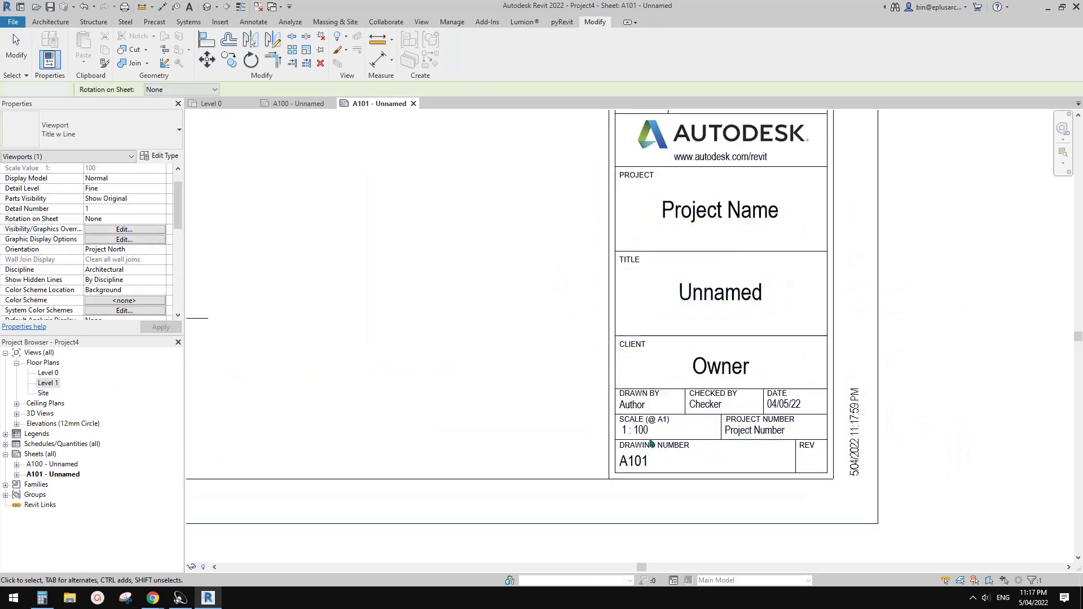
click(626, 435)
scroll(641, 432, down, 1)
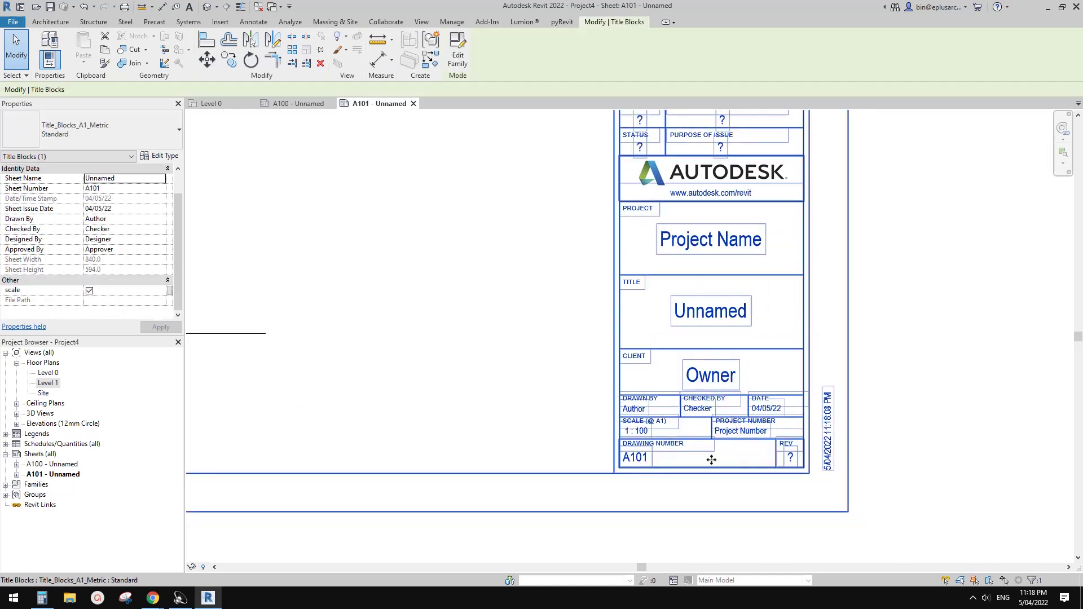
click(90, 291)
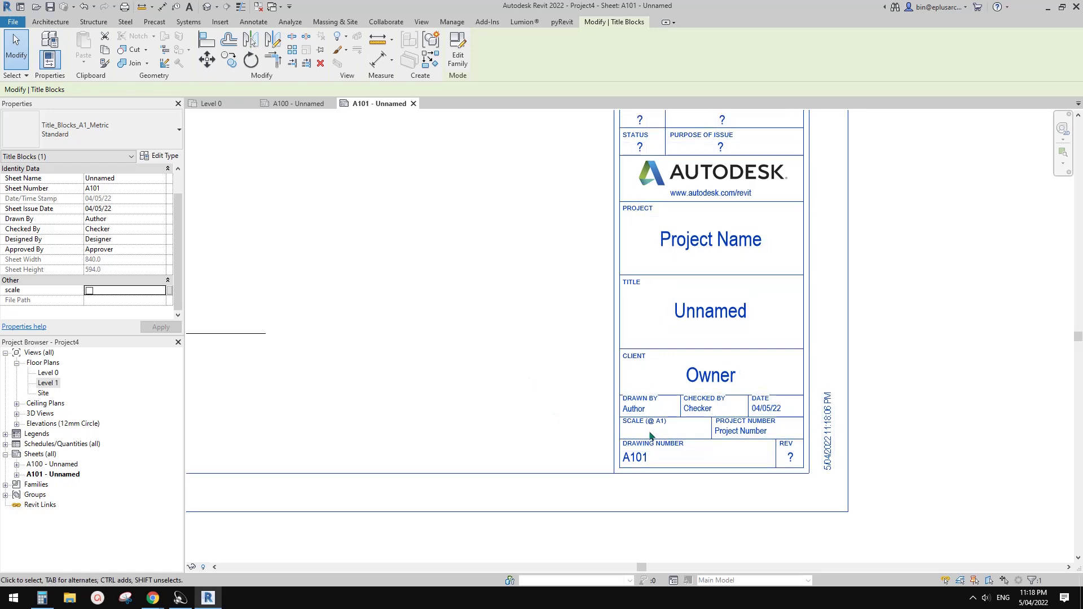
scroll(545, 417, down, 3)
middle_drag(453, 423, 715, 445)
click(712, 445)
scroll(629, 429, down, 2)
middle_drag(576, 389, 624, 411)
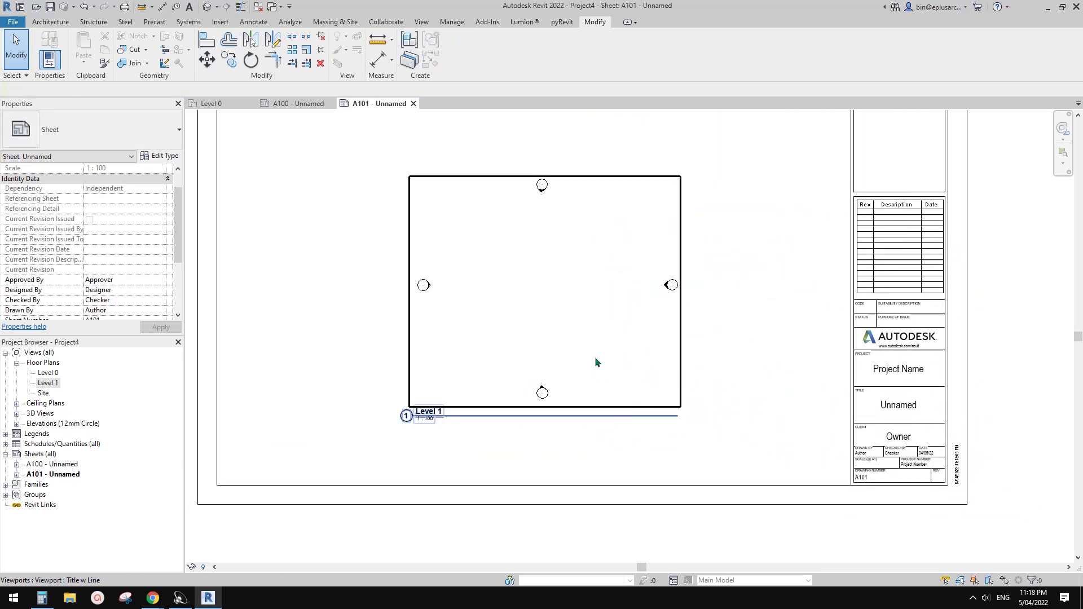
scroll(564, 348, down, 1)
middle_drag(560, 347, 618, 399)
drag(618, 398, 535, 311)
scroll(535, 328, down, 2)
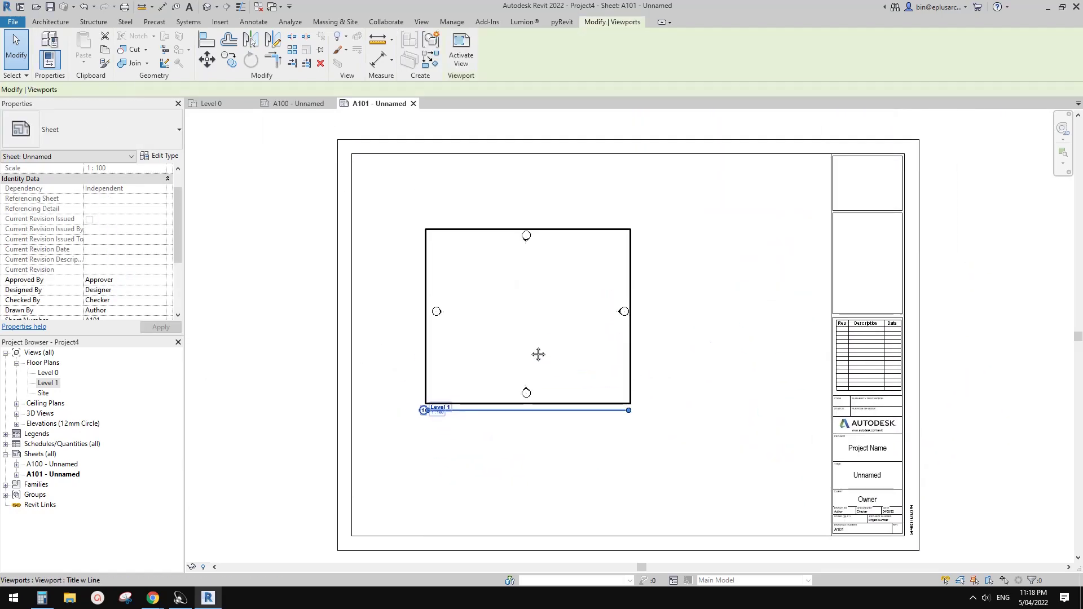
scroll(542, 328, up, 2)
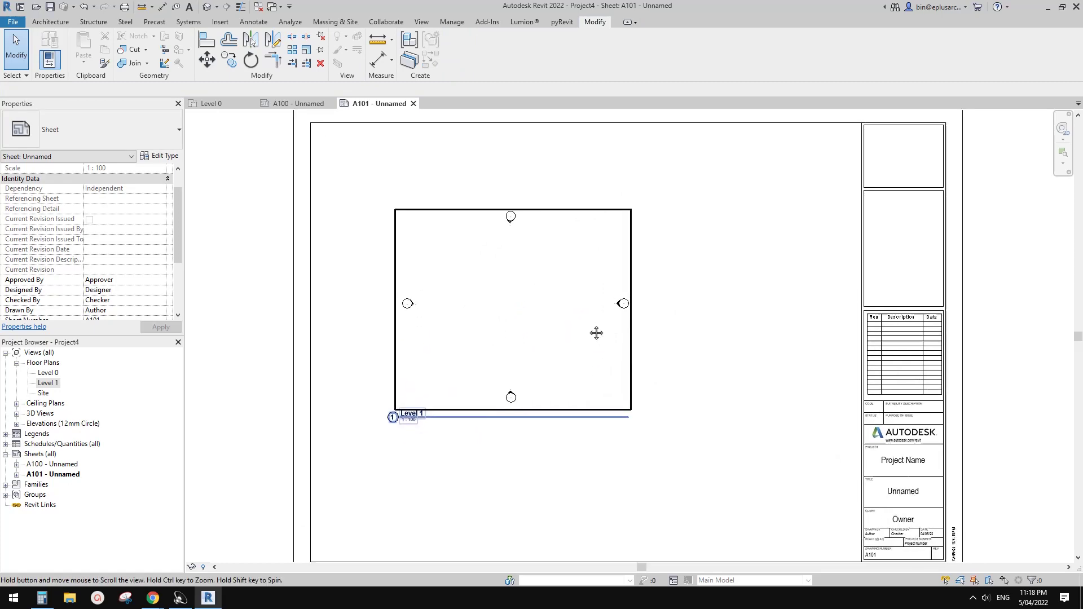
scroll(387, 389, up, 2)
scroll(429, 379, down, 3)
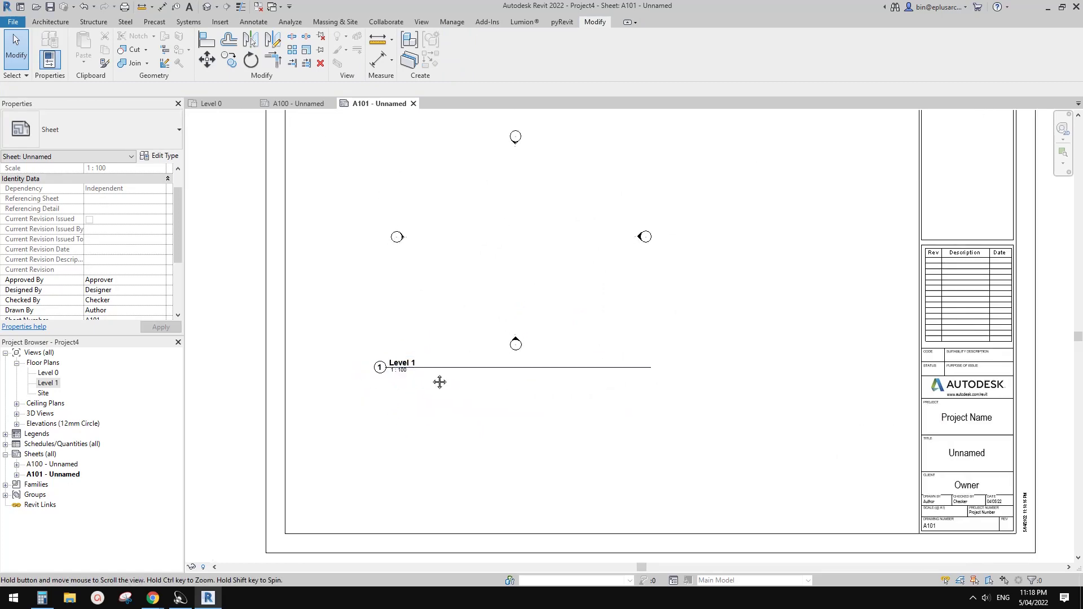
scroll(325, 395, up, 1)
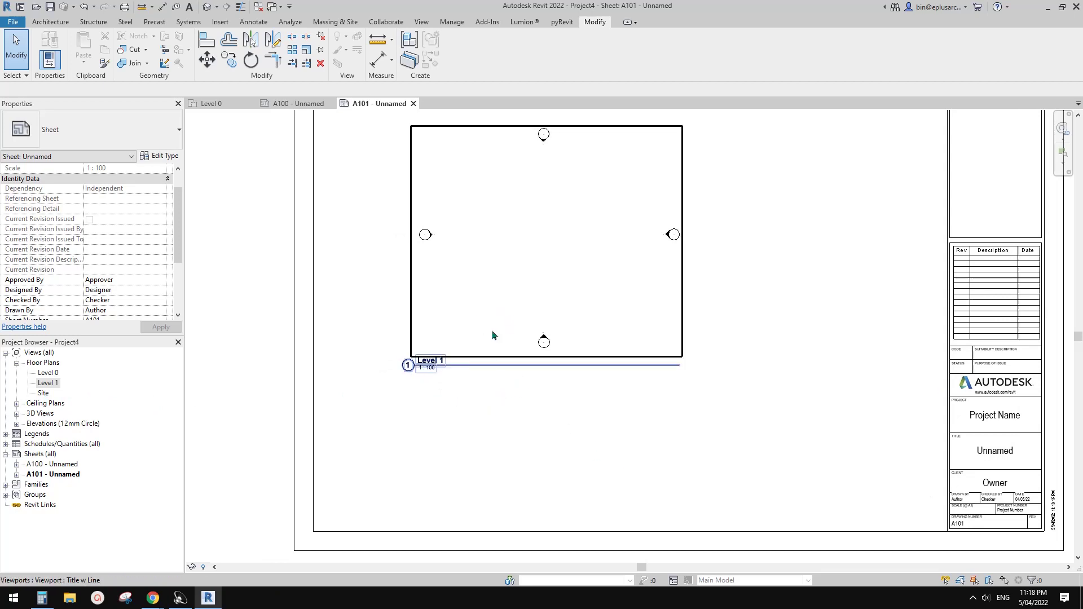
middle_drag(522, 461, 436, 438)
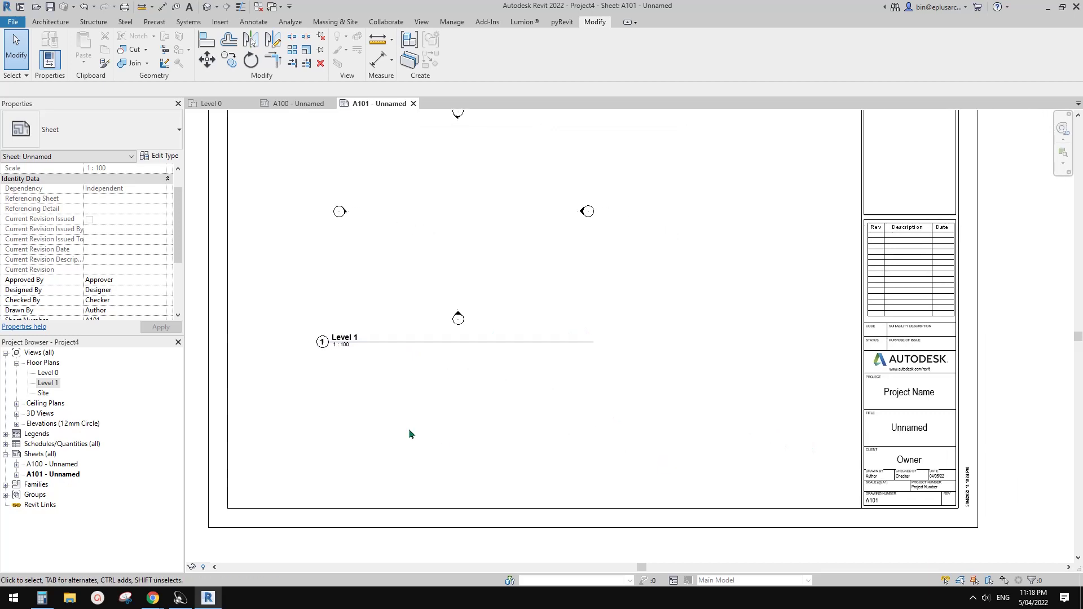
Open the Site floor plan, set its view scale to 1 : 200 and close the view
click(43, 393)
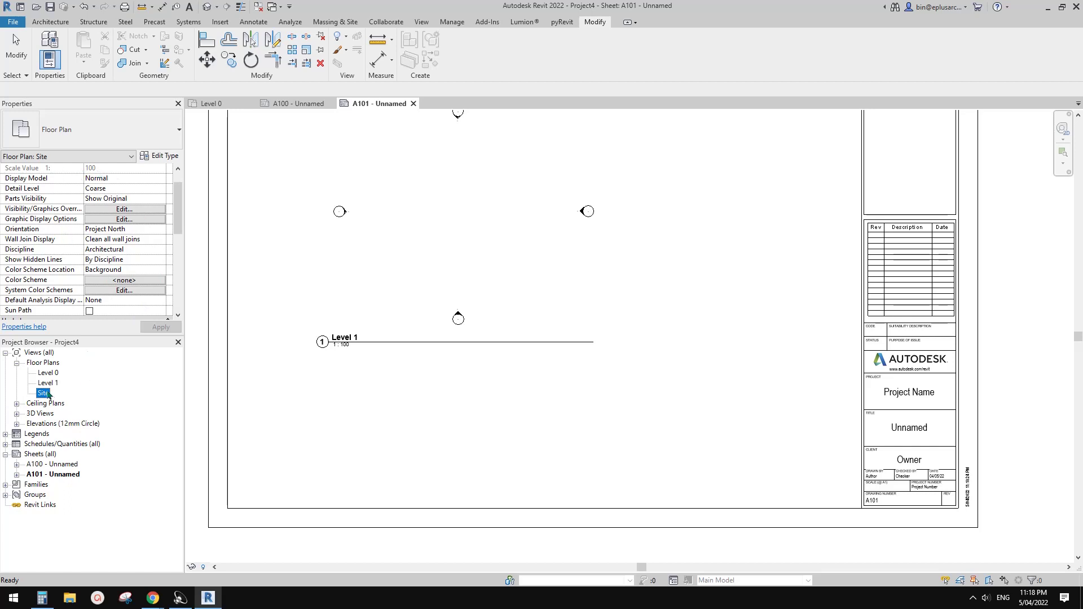
double_click(45, 393)
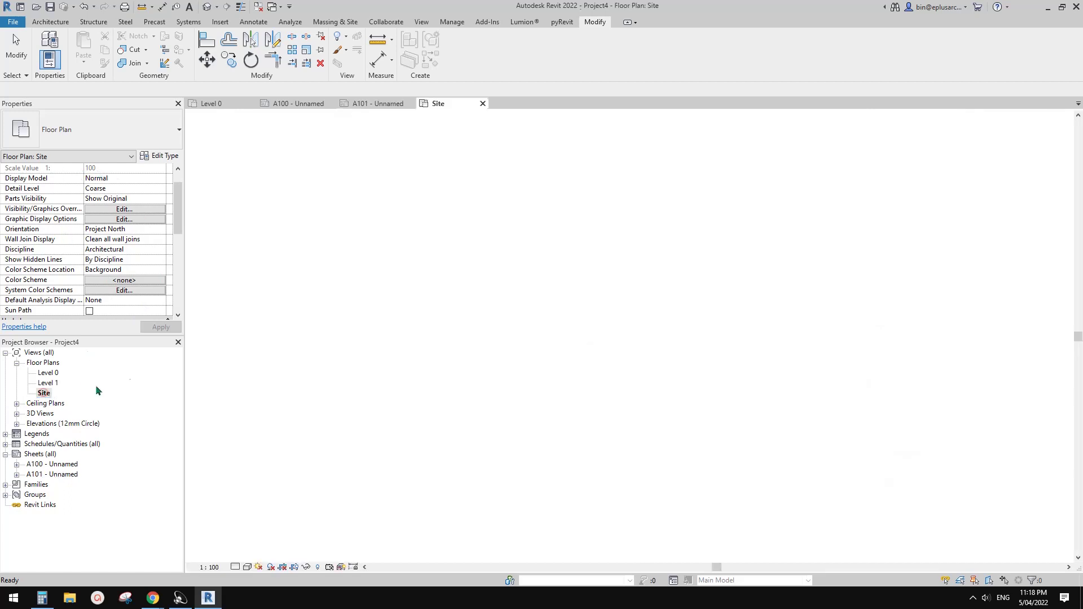
click(211, 569)
click(228, 505)
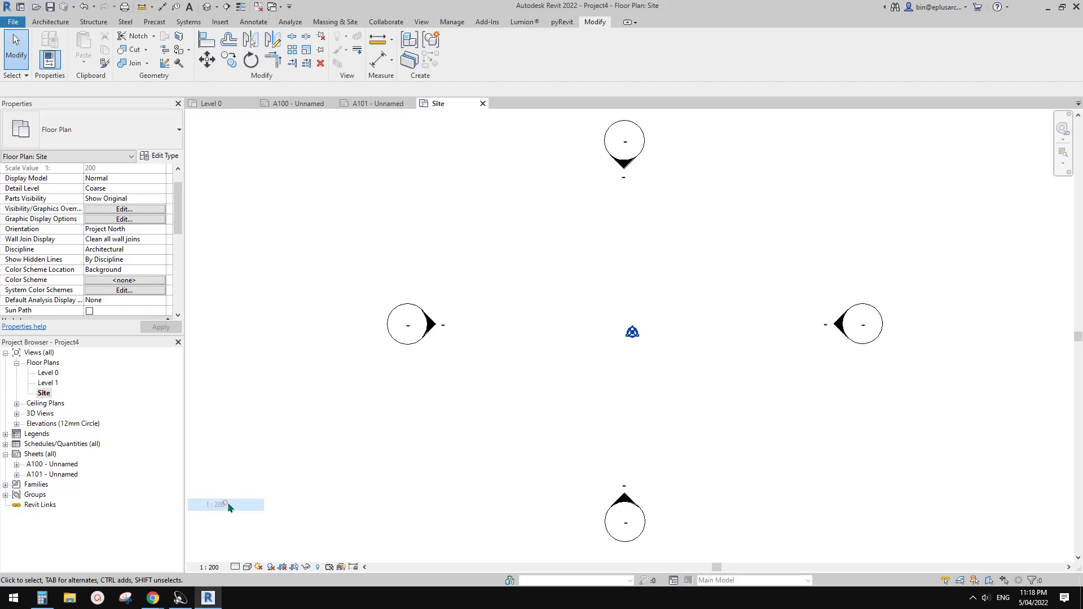
click(483, 104)
Place the Site floor plan on sheet A101 between the Level 1 plan and the title block, below the Level 1 plan
drag(49, 395, 138, 397)
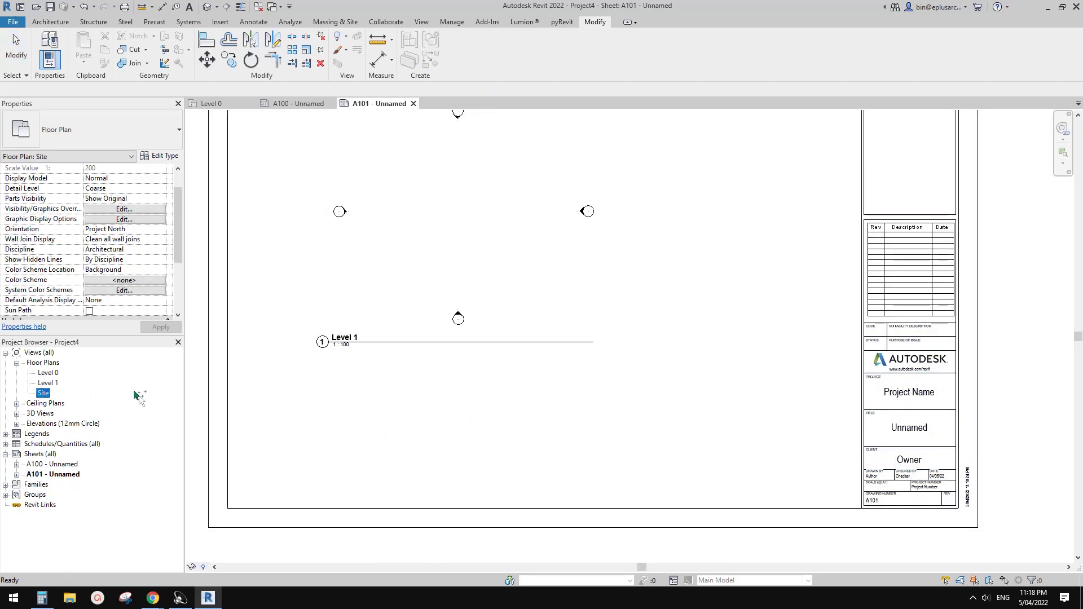
drag(566, 419, 705, 353)
click(701, 377)
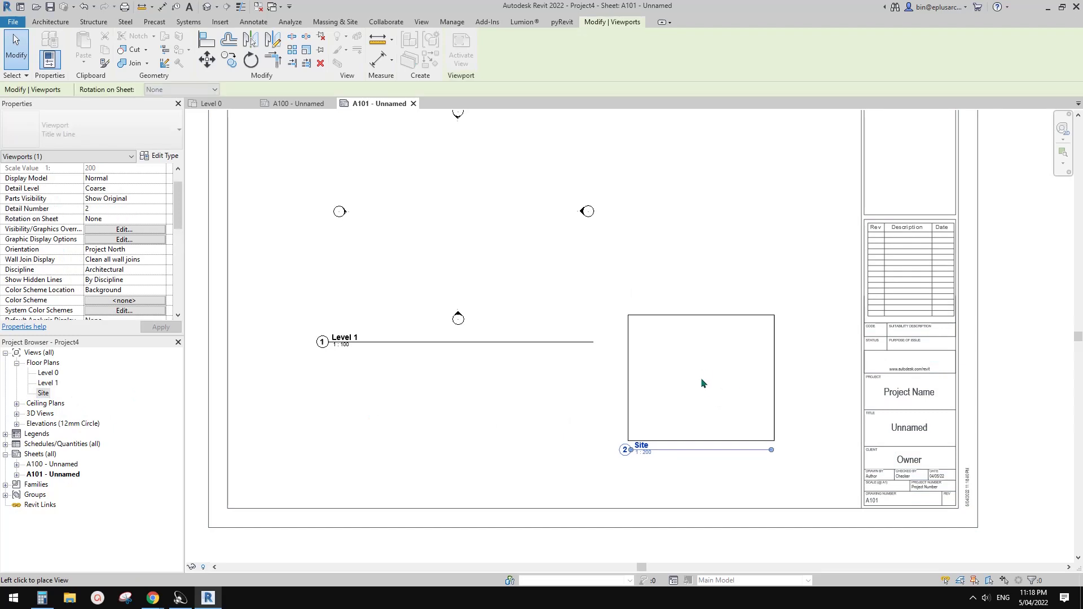
key(Escape)
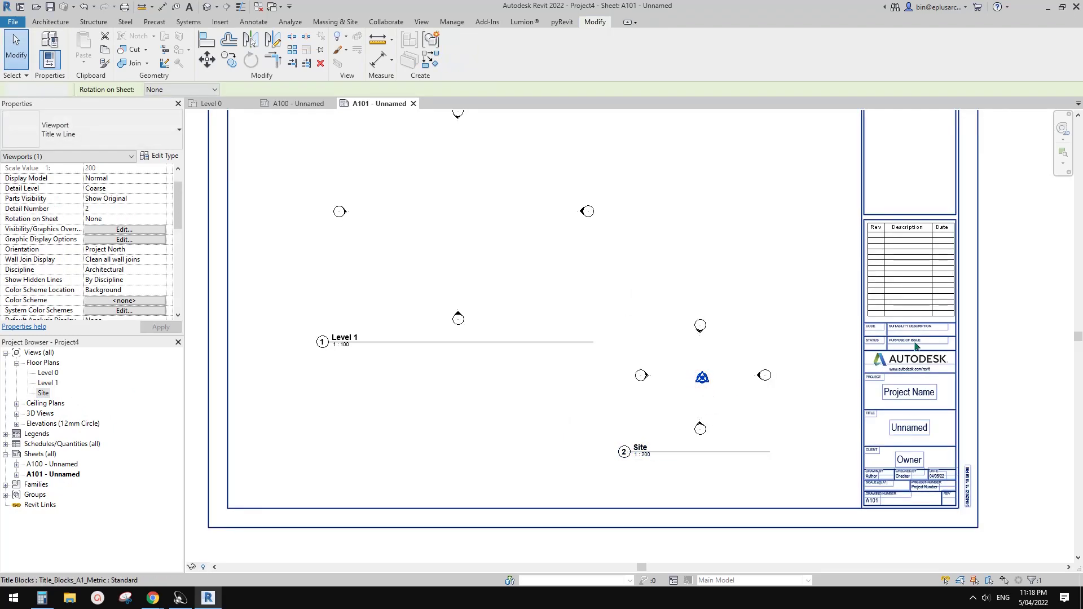
Turn on the "scale" parameter of the title block on sheet A101
click(915, 339)
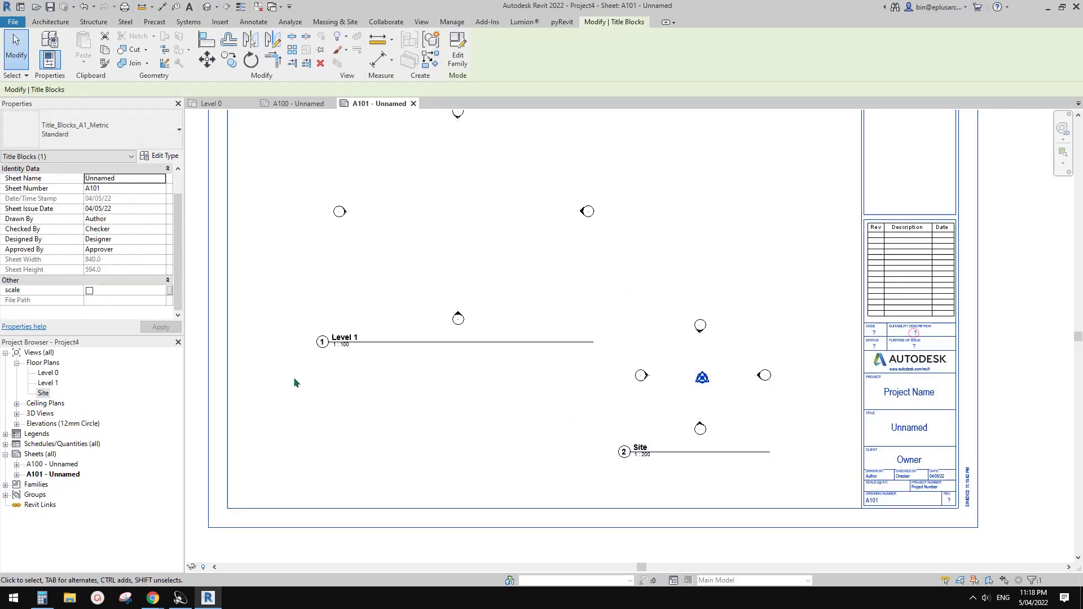
click(89, 291)
middle_drag(789, 495, 774, 490)
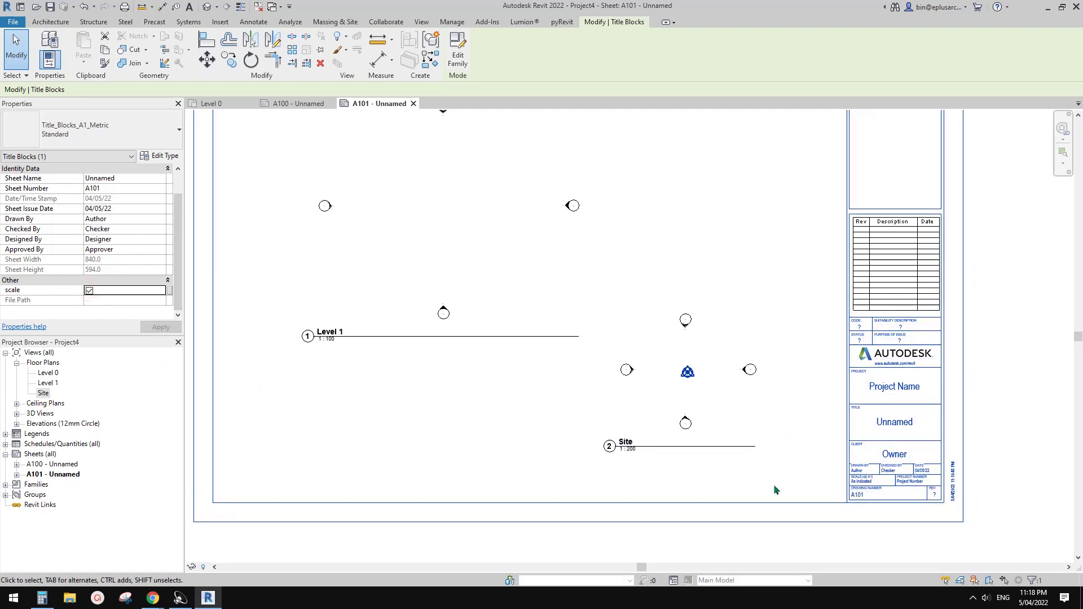
Examine the SCALE (@ A1) field in the title block of sheet A101 against the scales of the placed views
scroll(774, 490, up, 5)
scroll(746, 449, down, 3)
middle_drag(389, 416, 474, 402)
scroll(654, 409, down, 2)
scroll(780, 427, up, 2)
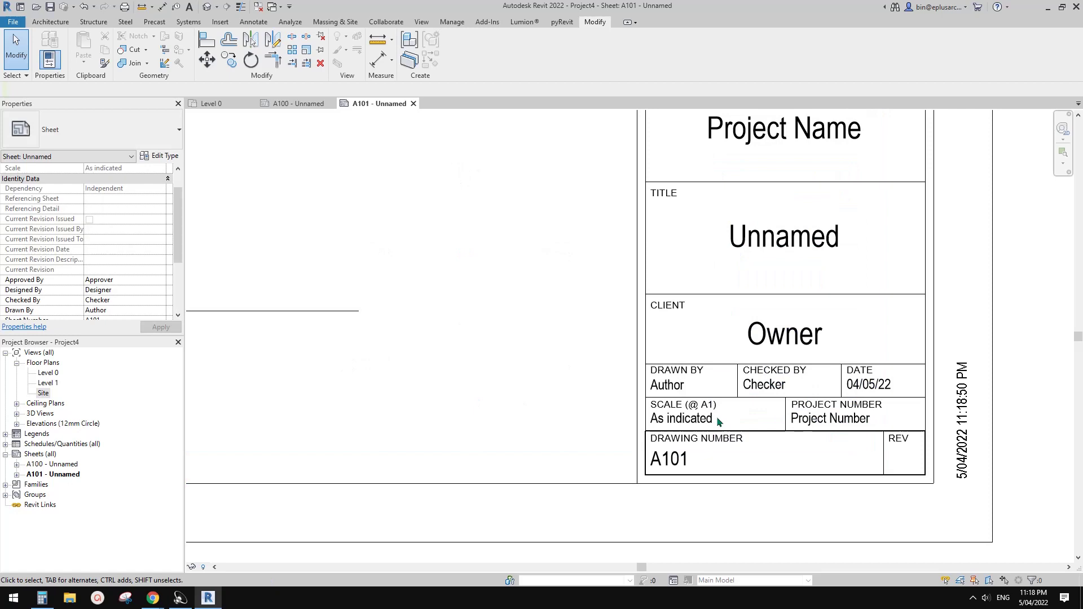
scroll(670, 424, up, 1)
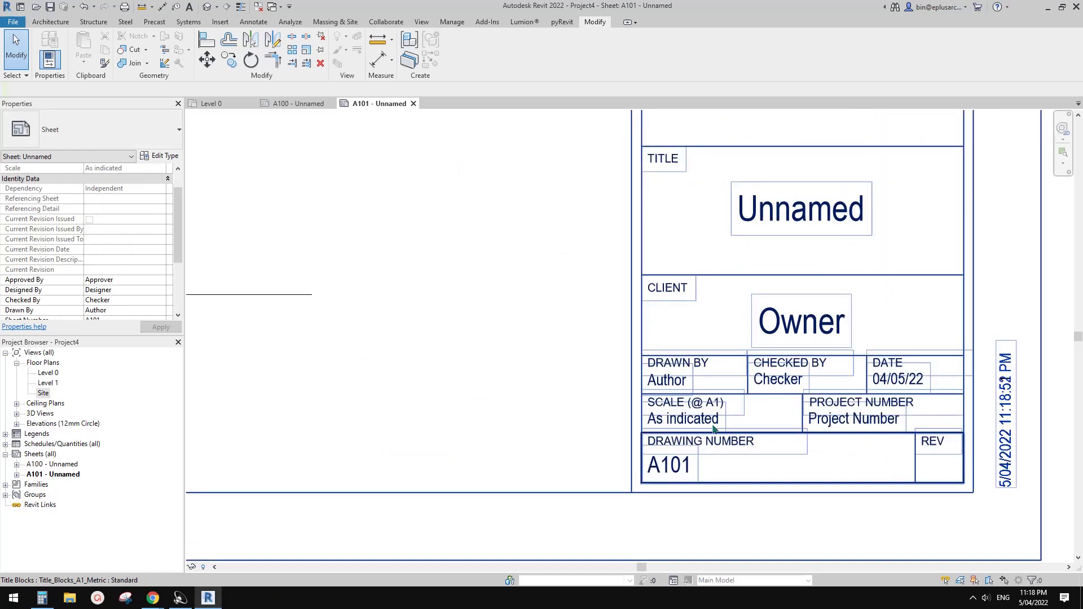
scroll(725, 427, down, 4)
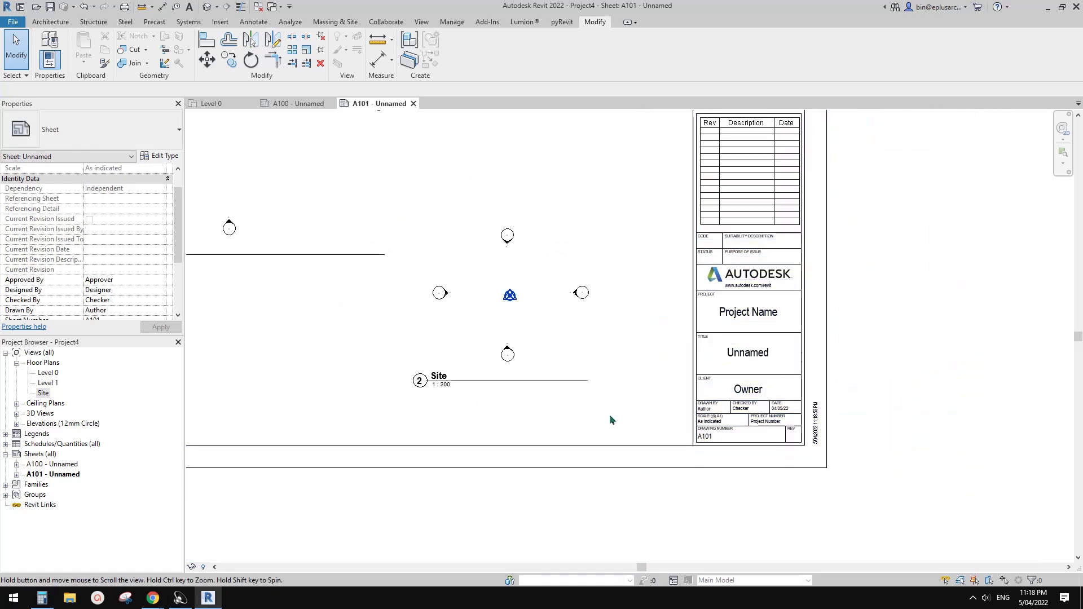
middle_drag(609, 414, 721, 493)
scroll(784, 432, down, 1)
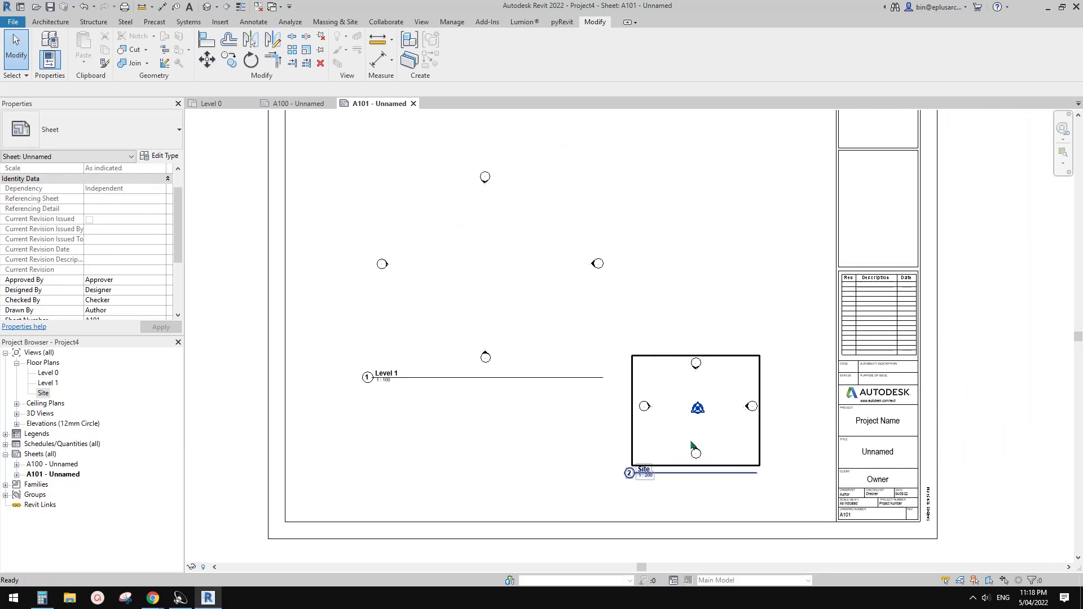
middle_drag(718, 422, 717, 430)
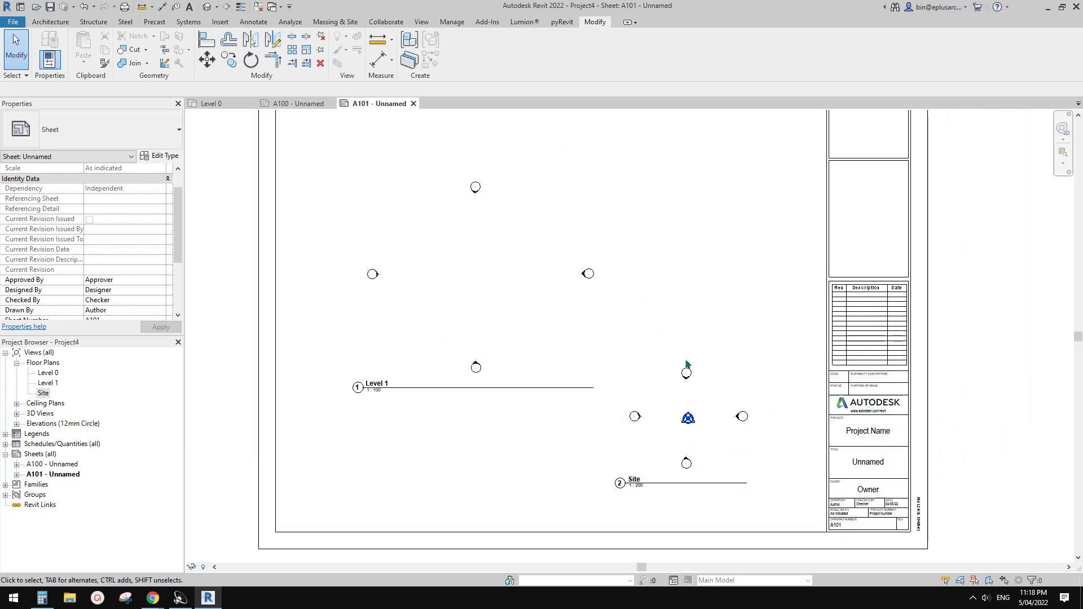
Delete the Site viewport from sheet A101
click(695, 412)
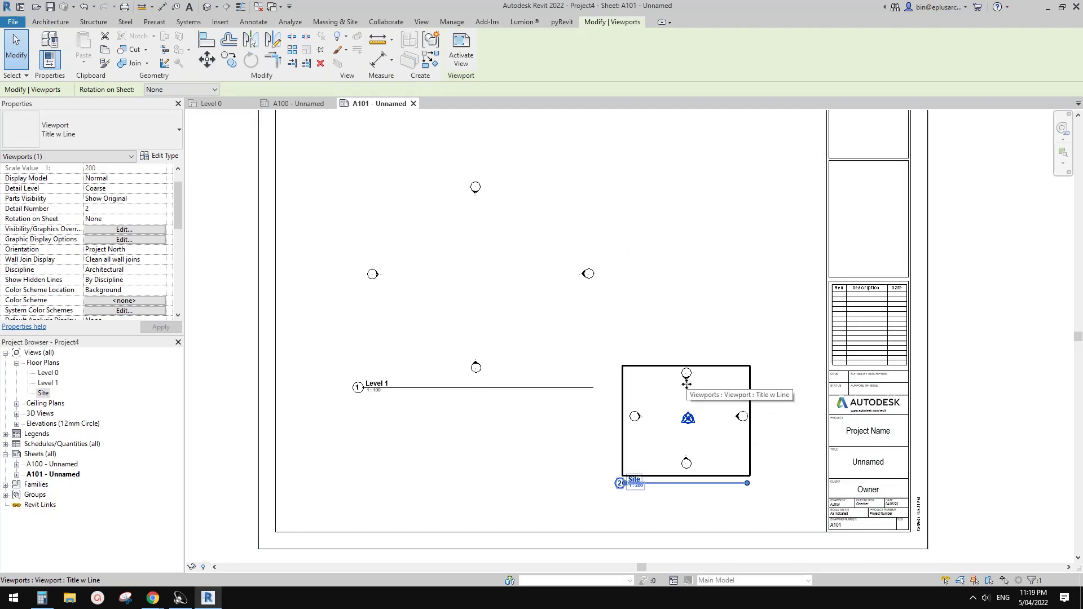
key(Delete)
scroll(694, 406, down, 1)
middle_drag(642, 423, 646, 430)
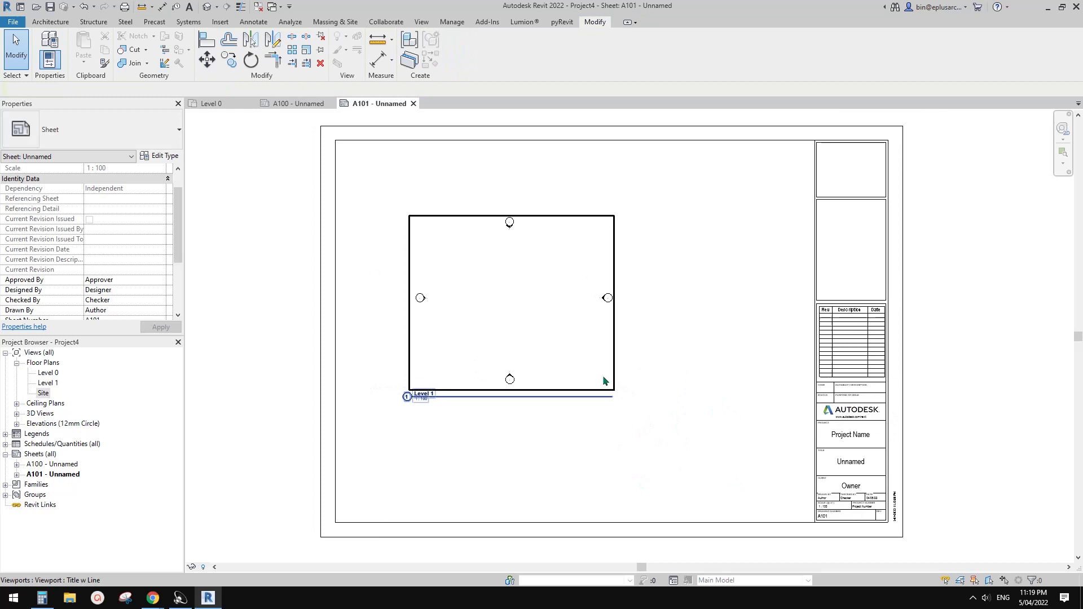
middle_drag(457, 239, 433, 241)
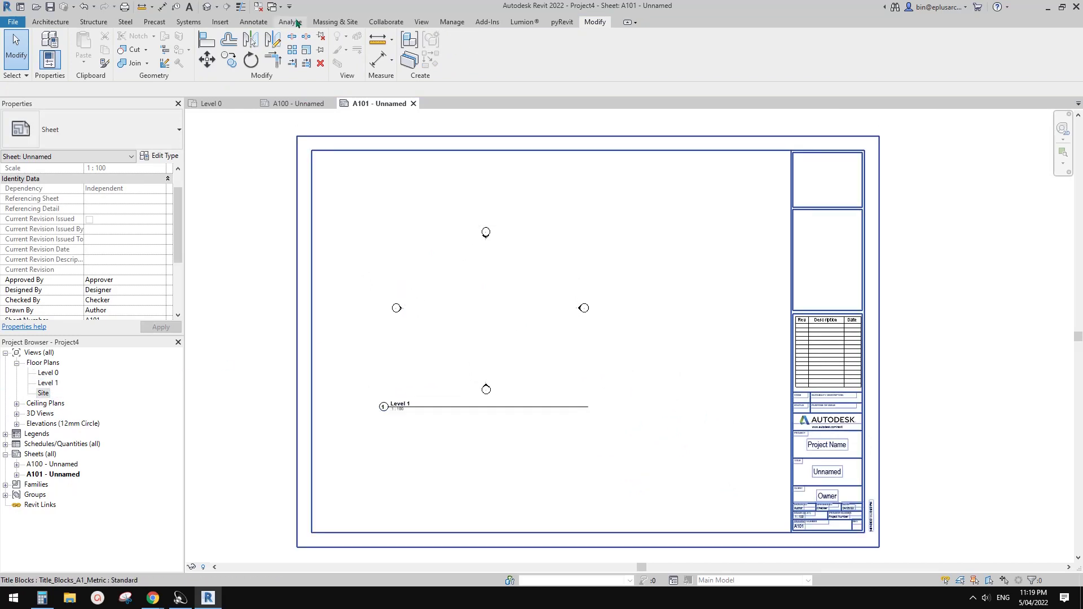
Create a new legend view at a scale of 1 : 1
click(421, 21)
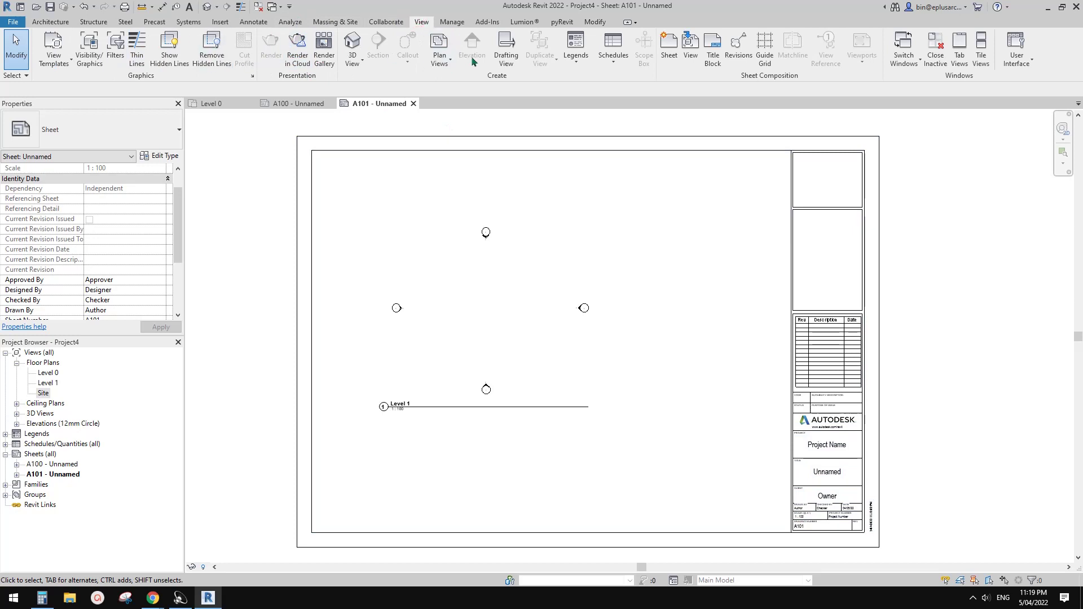
click(576, 56)
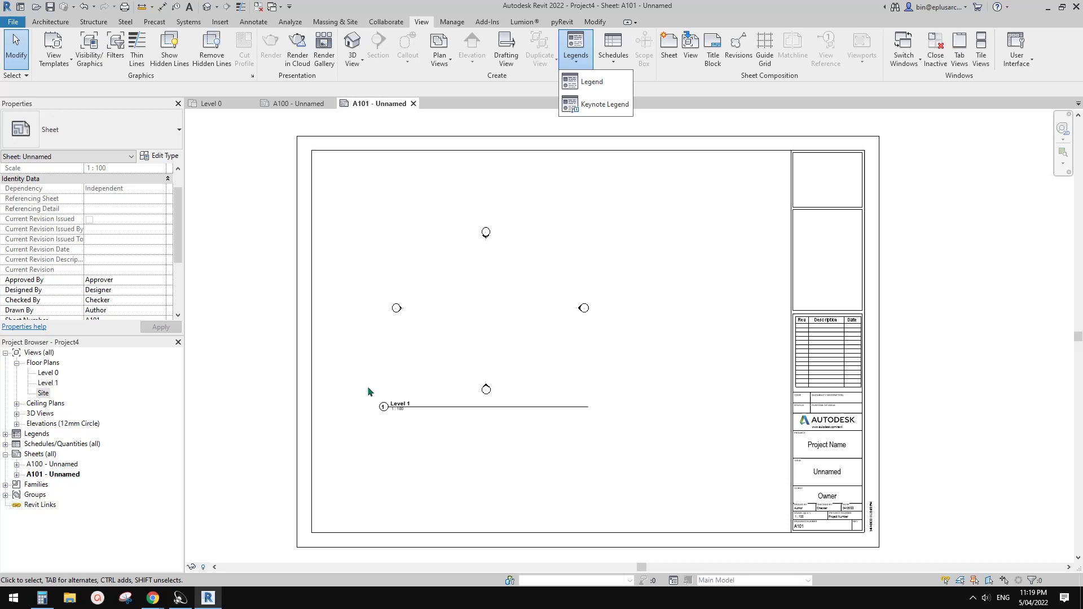
click(555, 191)
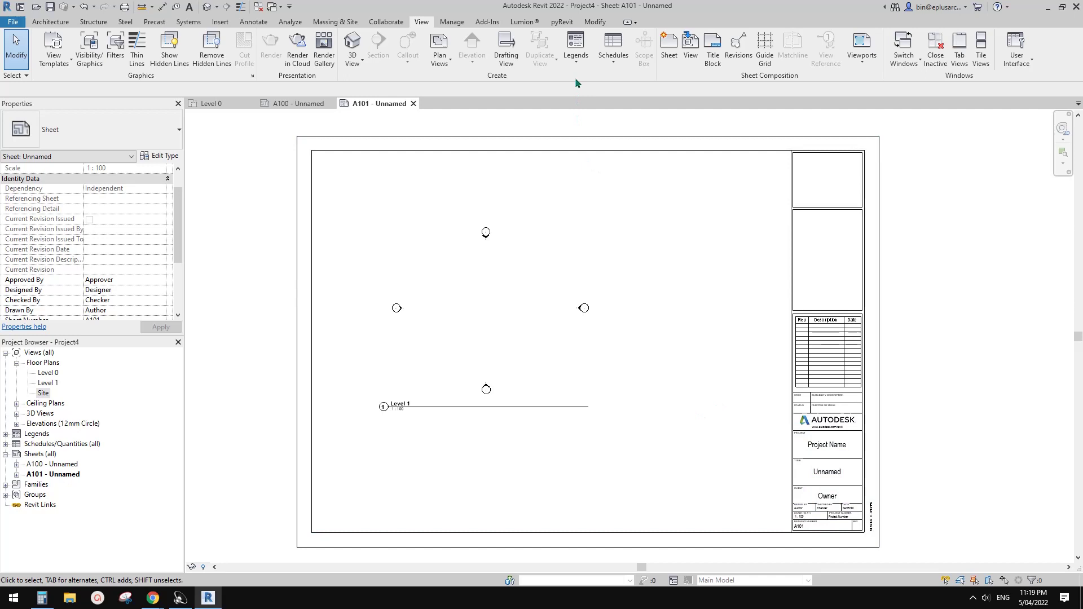
click(585, 57)
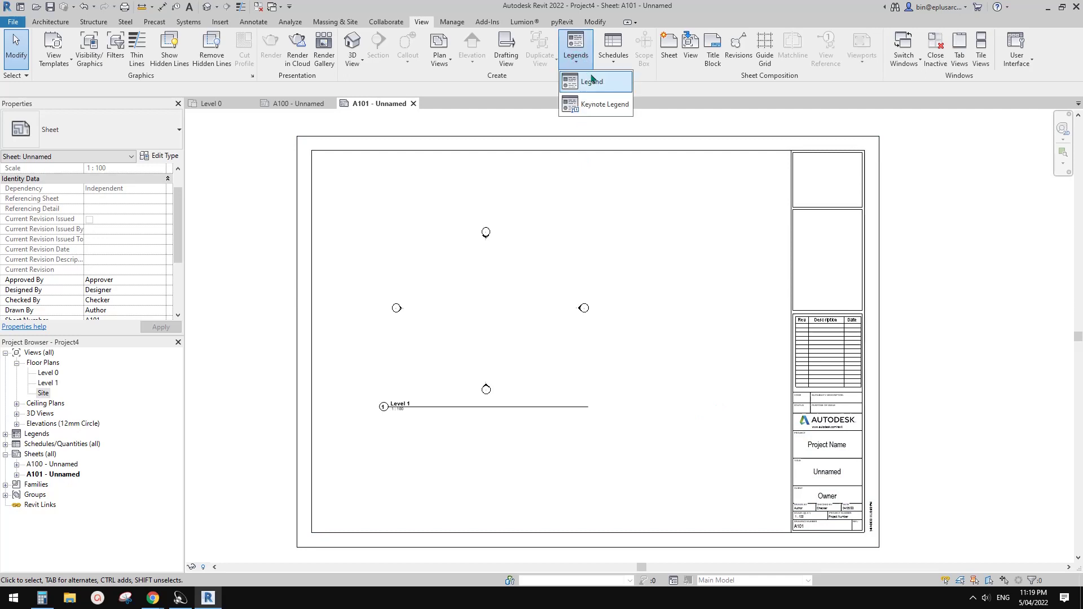
click(587, 82)
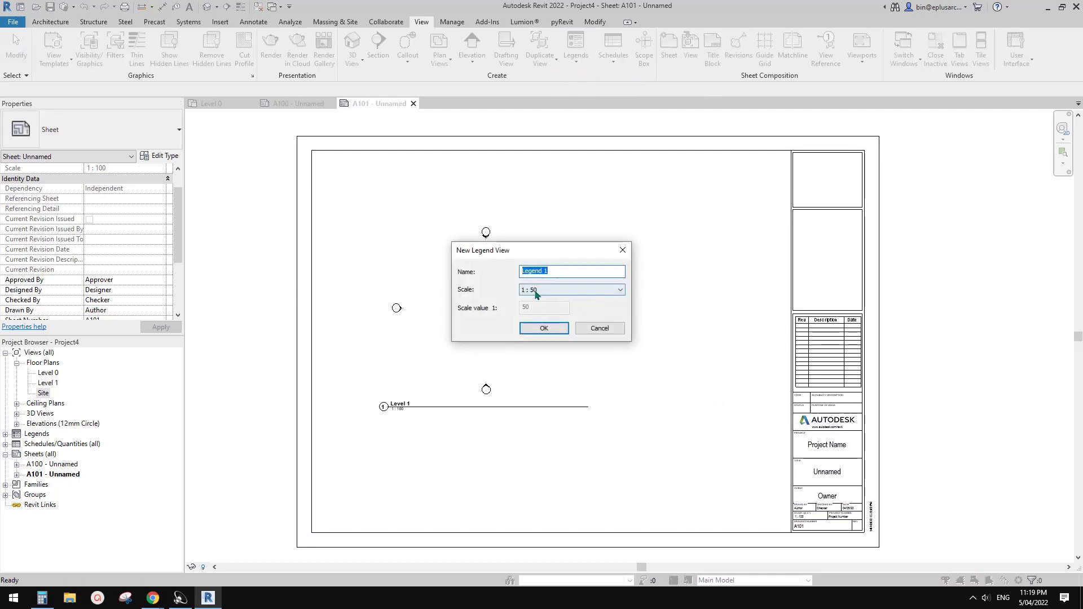
drag(566, 251, 618, 255)
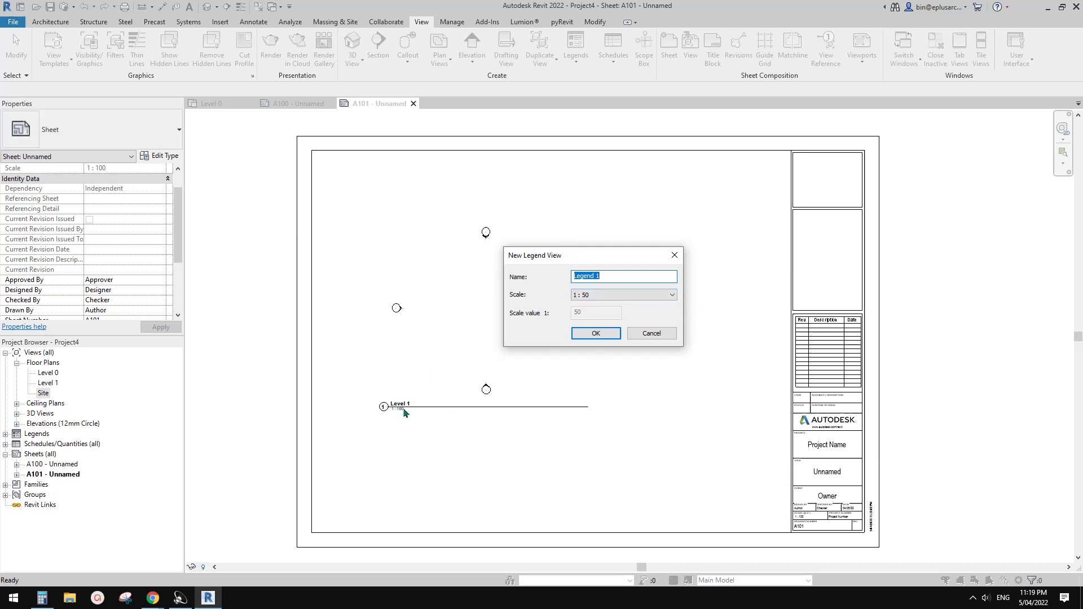
click(614, 294)
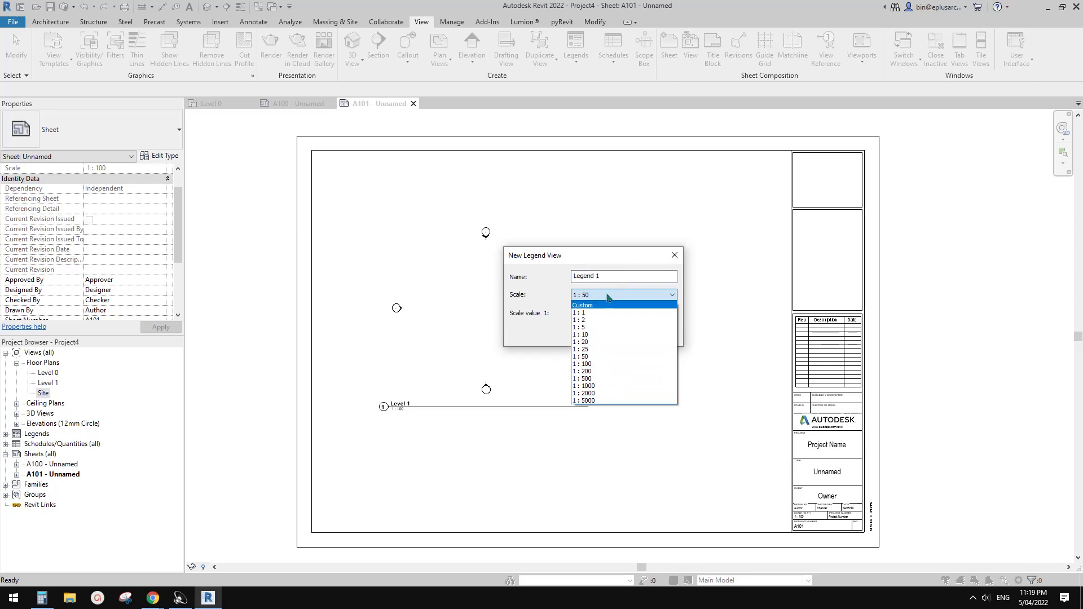
click(604, 315)
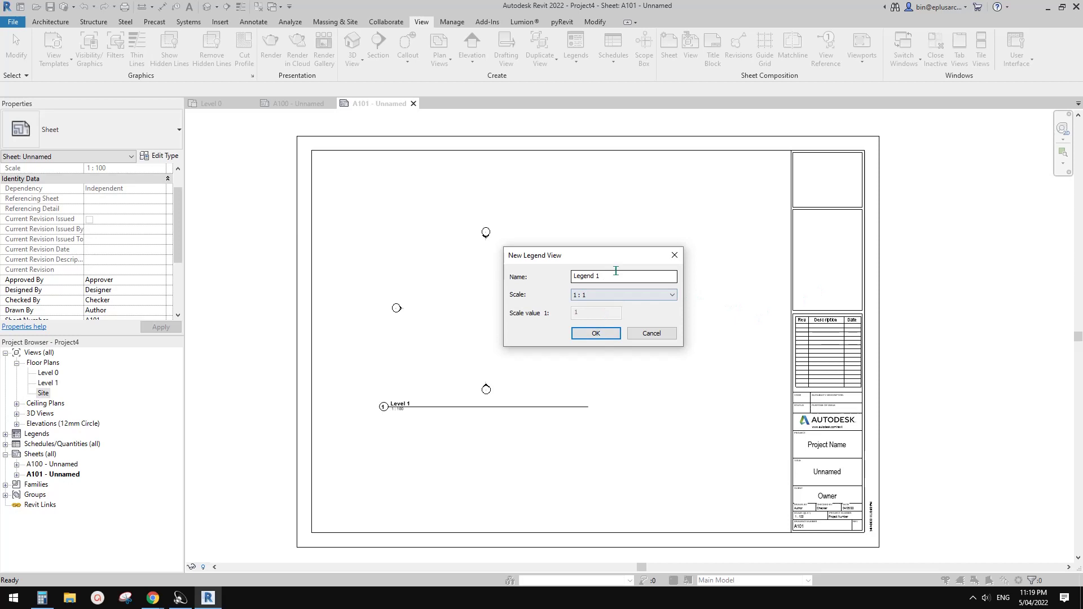
click(599, 333)
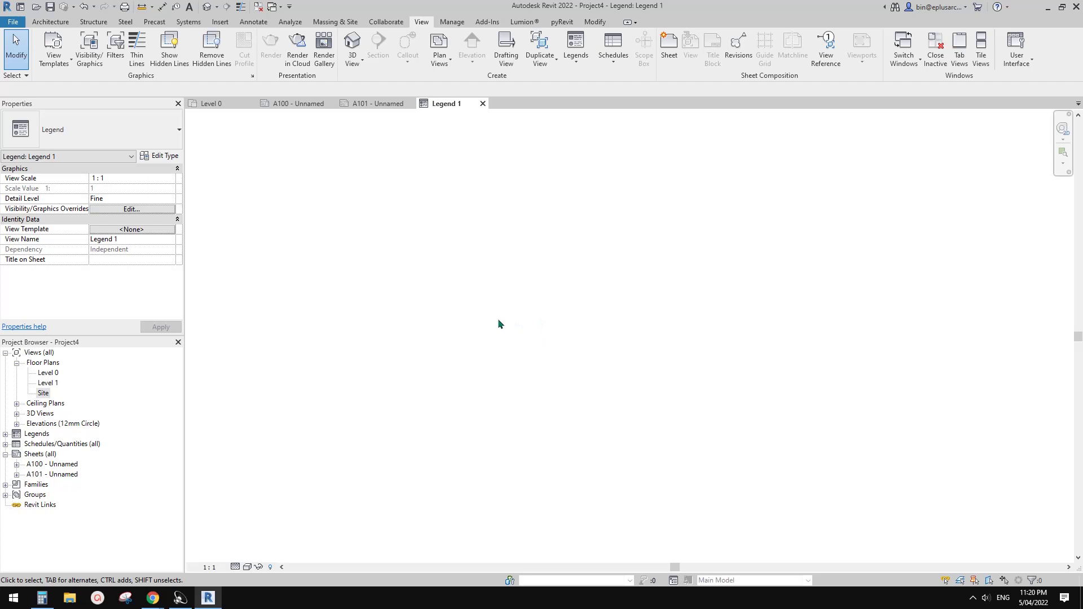
Draw a short horizontal reference plane in the empty legend view
key(r)
key(p)
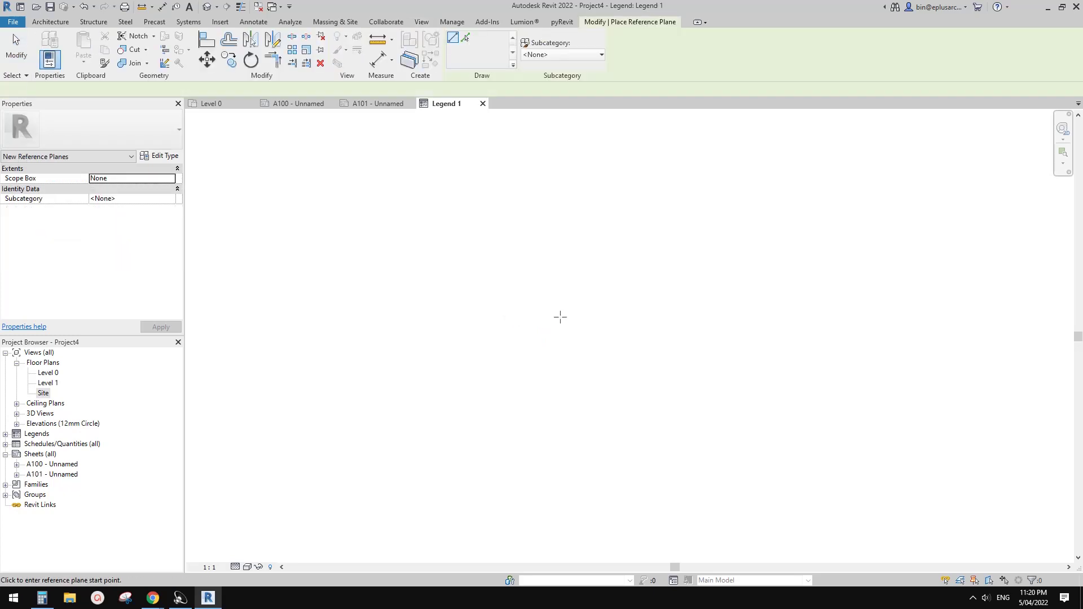
click(561, 321)
key(Escape)
key(Escape)
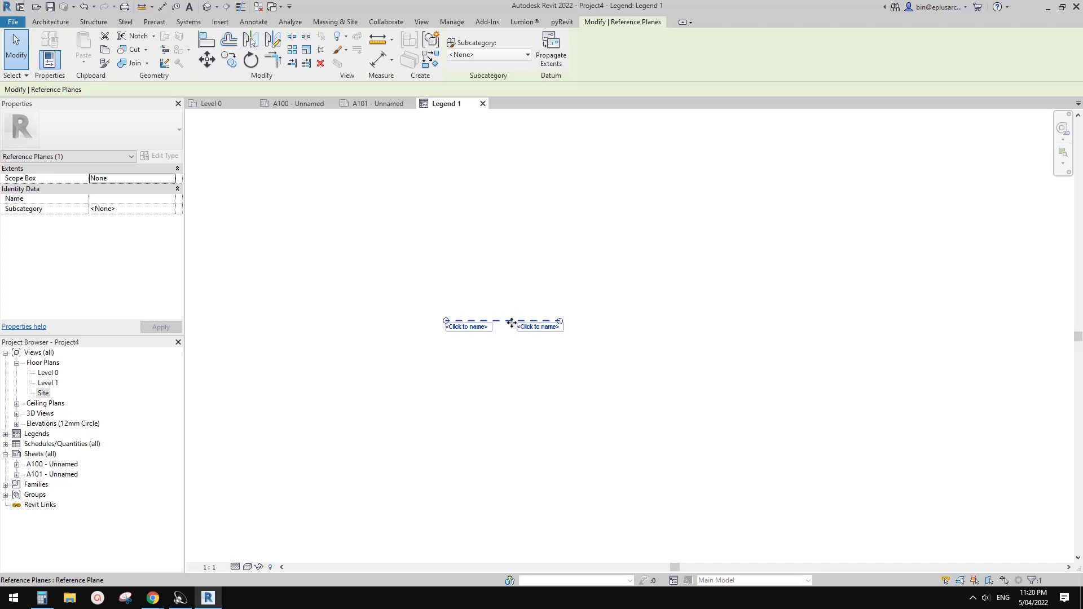
middle_drag(510, 354, 526, 356)
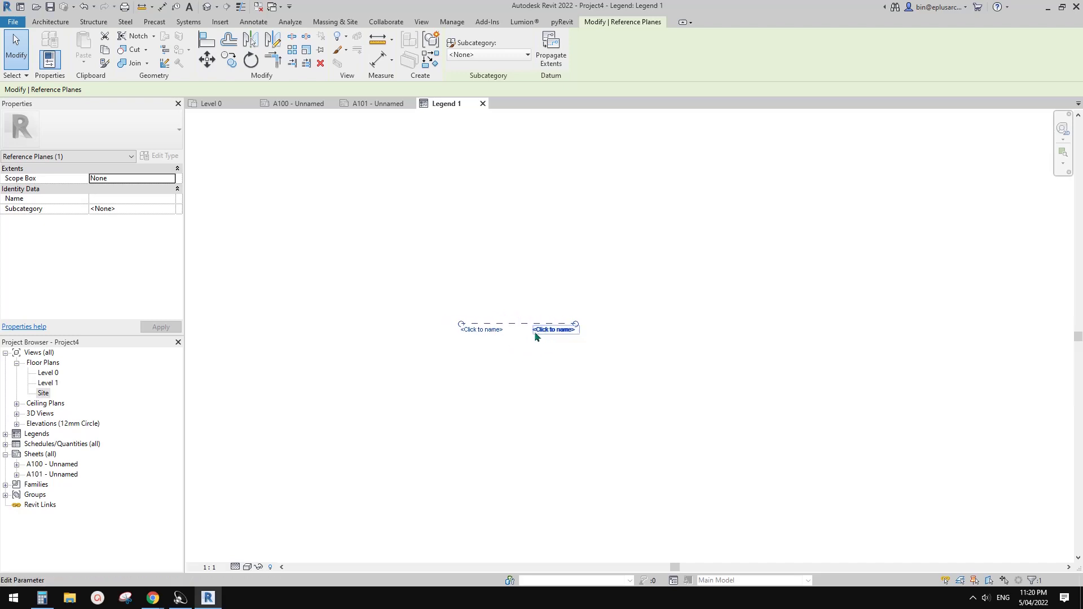
click(486, 354)
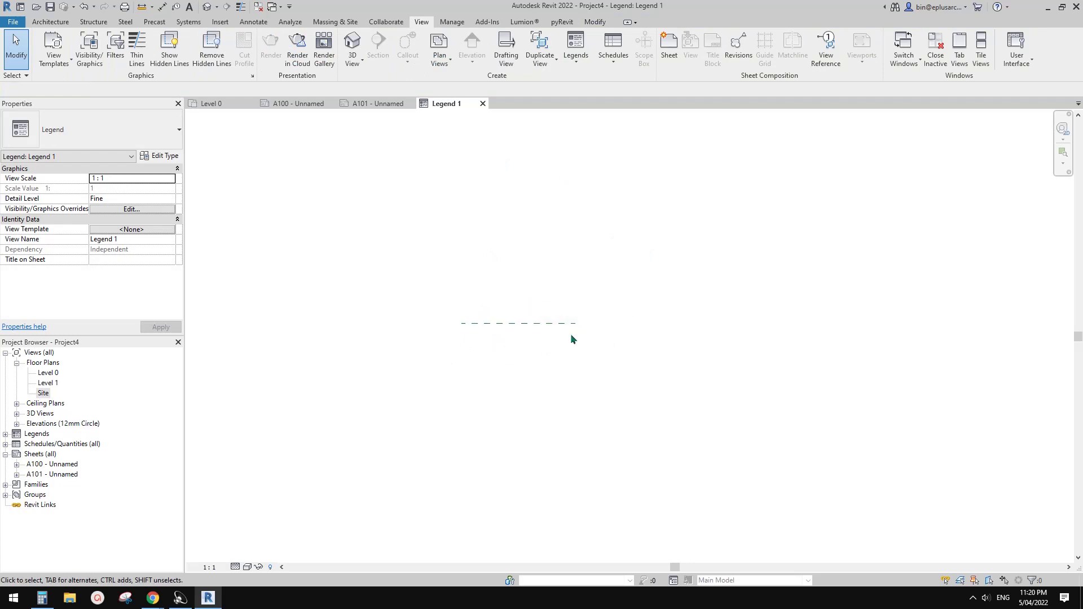
click(536, 324)
middle_drag(492, 303, 540, 276)
scroll(524, 286, down, 1)
middle_click(532, 281)
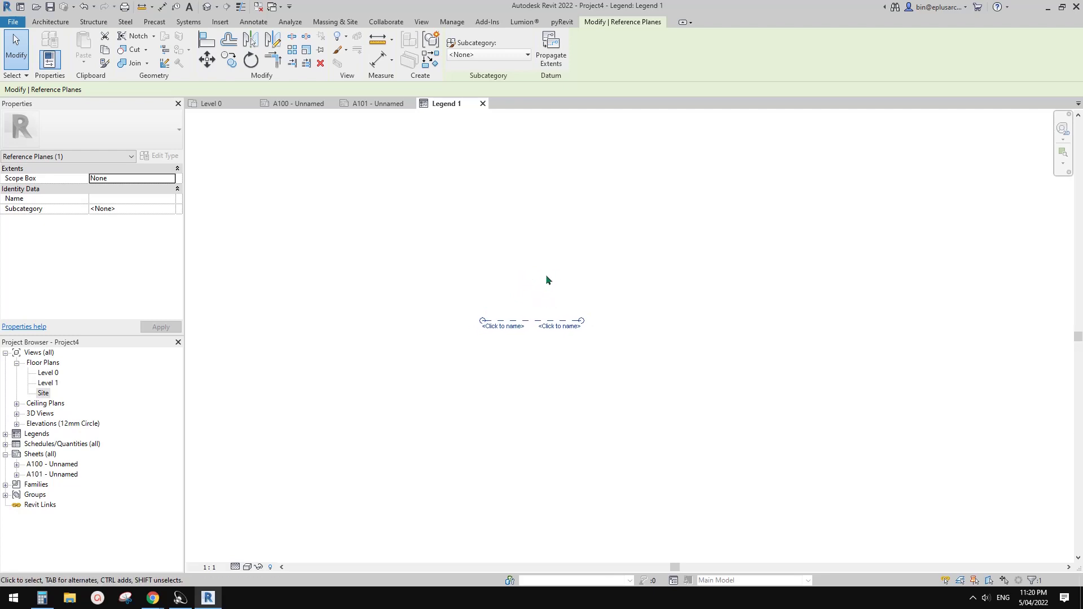
Close the legend view, then place Legend 1 on sheet A101 and move it below the Level 1 plan
click(483, 104)
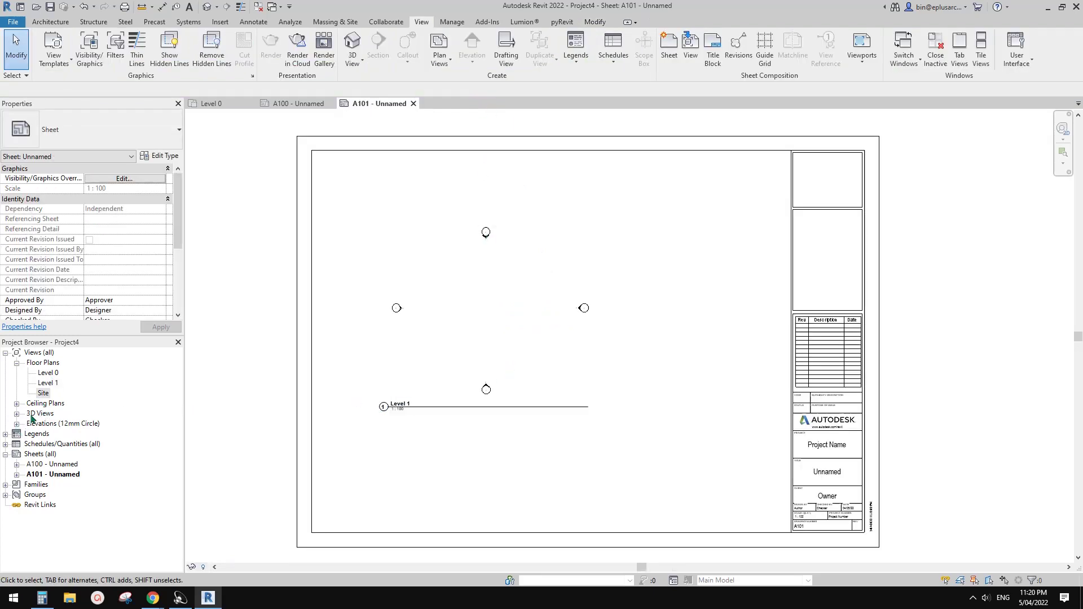
click(5, 433)
click(6, 435)
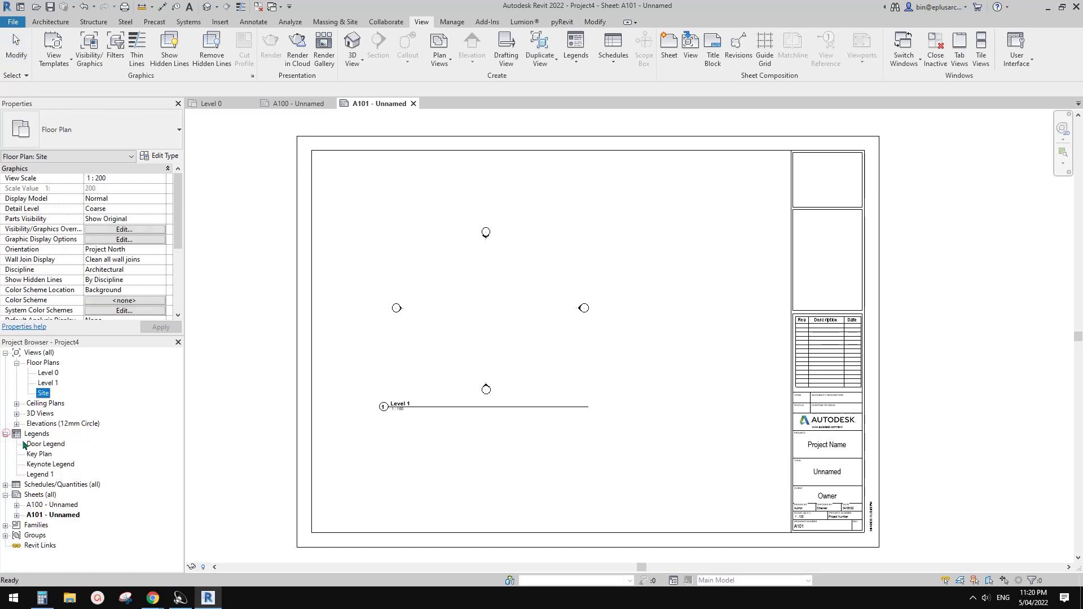
drag(35, 478, 368, 477)
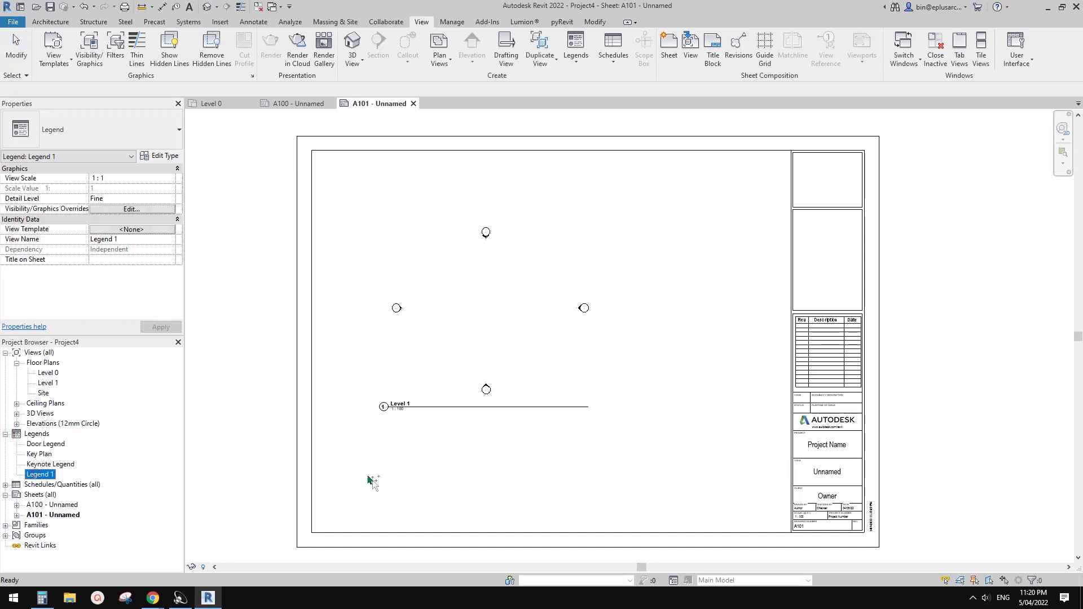
drag(653, 413, 653, 402)
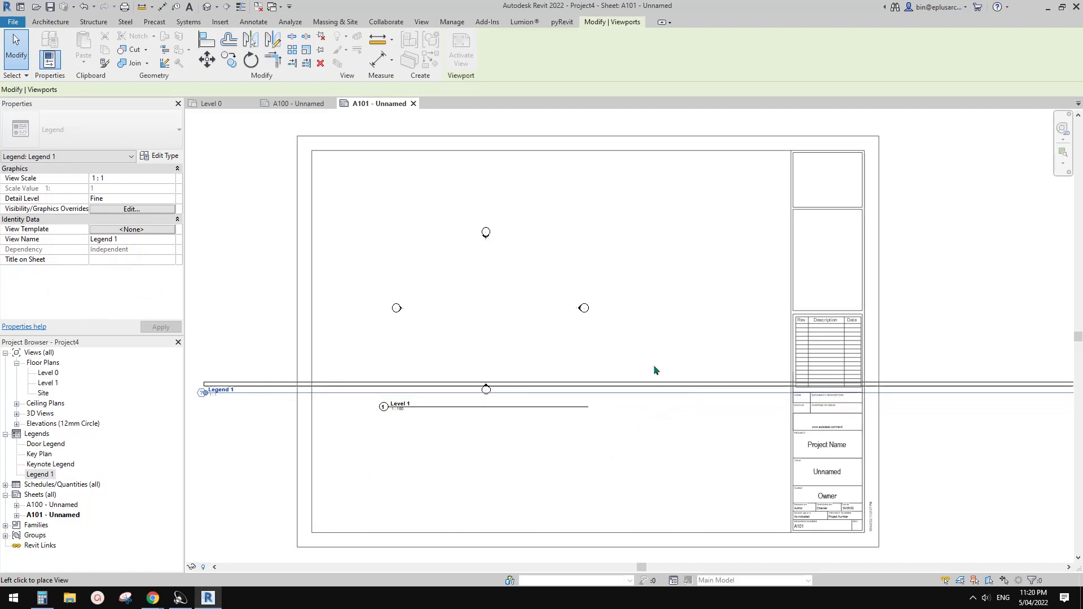
scroll(653, 364, down, 4)
click(641, 309)
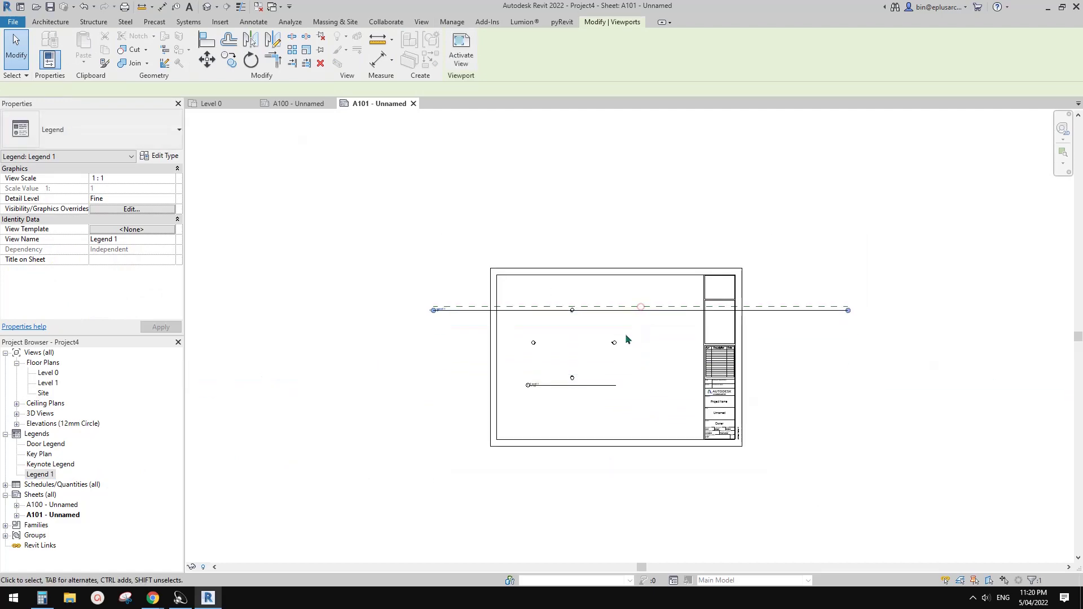
scroll(643, 311, up, 2)
drag(667, 312, 696, 457)
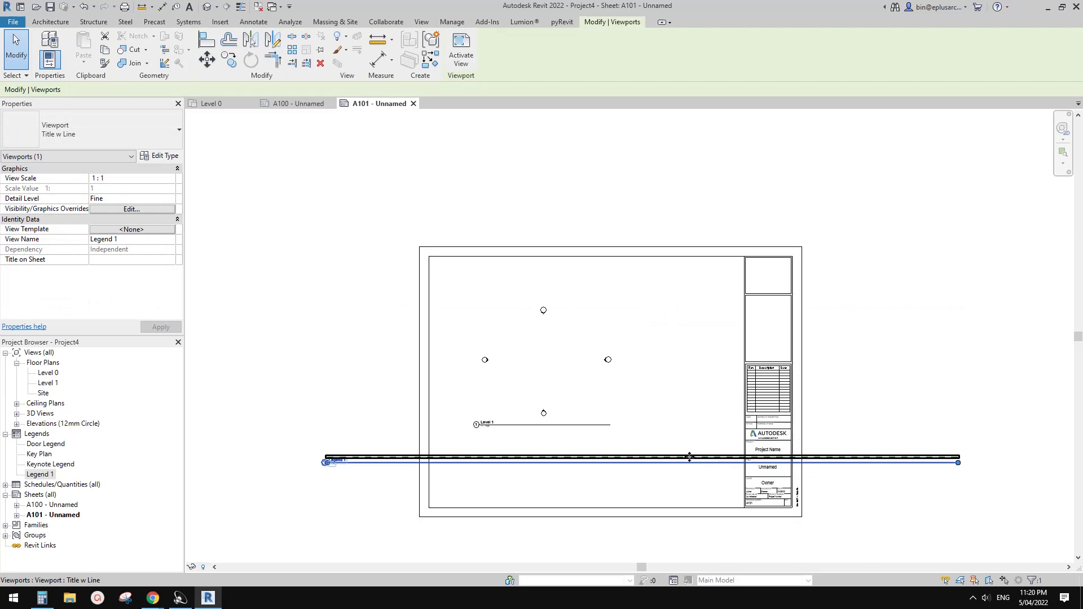
Activate the legend viewport on the sheet, shorten its reference plane from both ends to fit below the Level 1 plan, and deactivate the view
double_click(689, 457)
click(691, 458)
drag(957, 457, 551, 457)
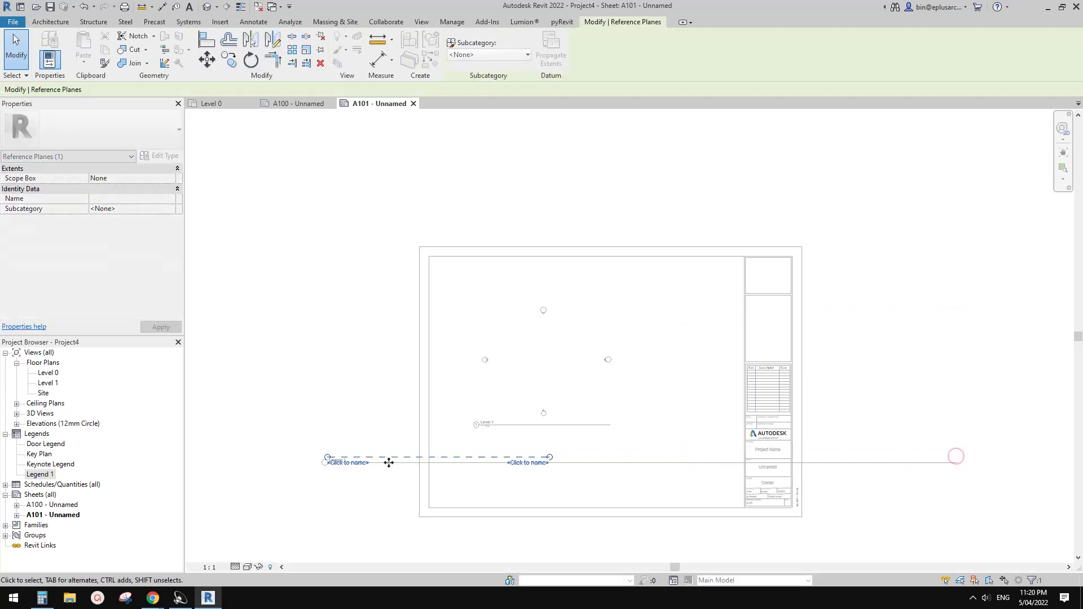
drag(327, 458, 480, 458)
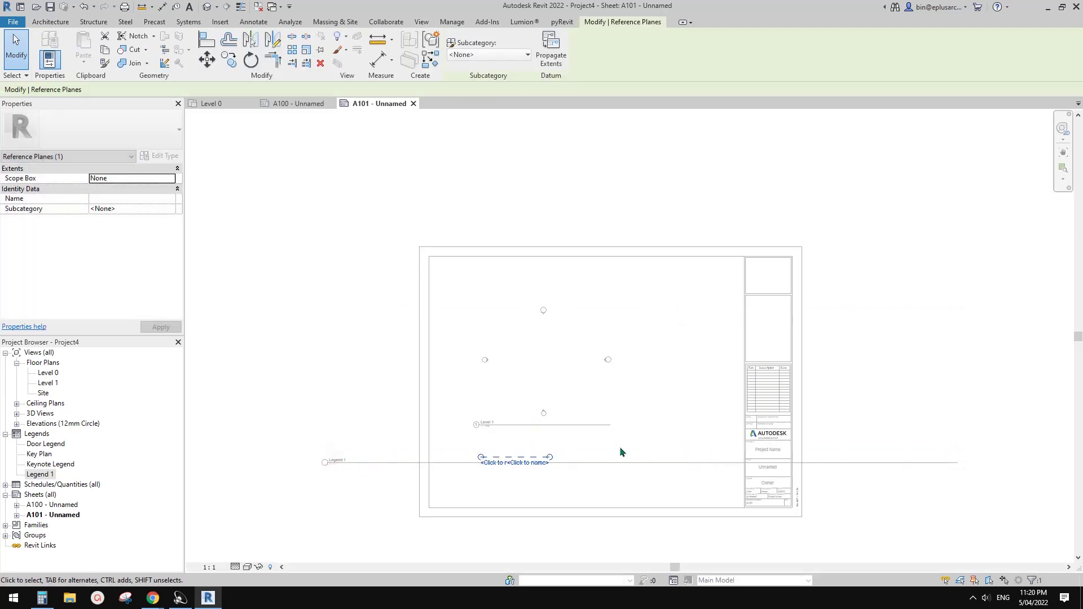
key(Escape)
right_click(644, 340)
click(687, 394)
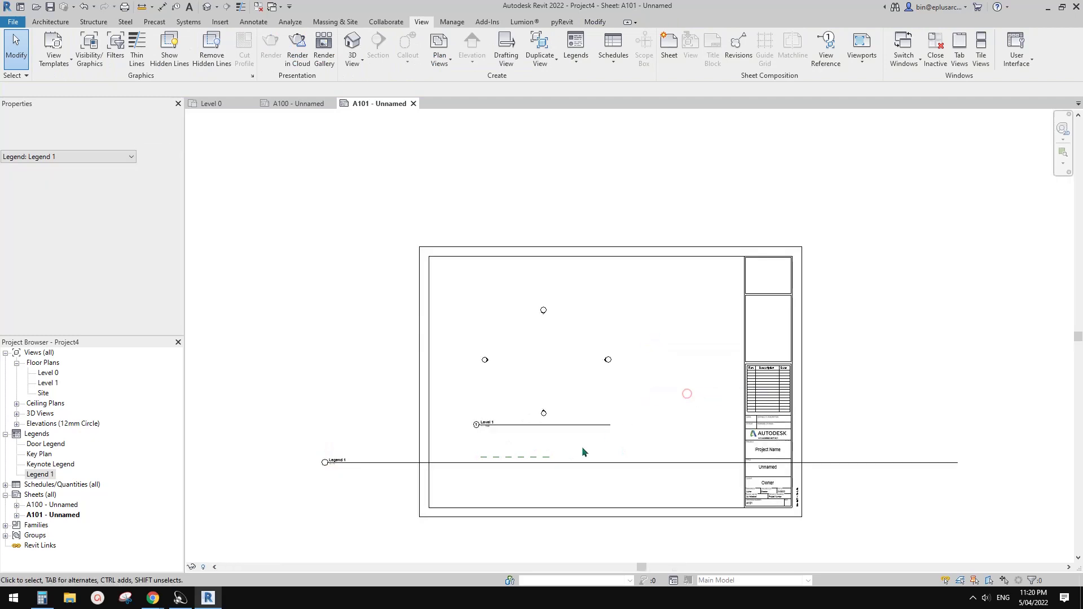
Change the legend viewport's type to No Title
click(540, 463)
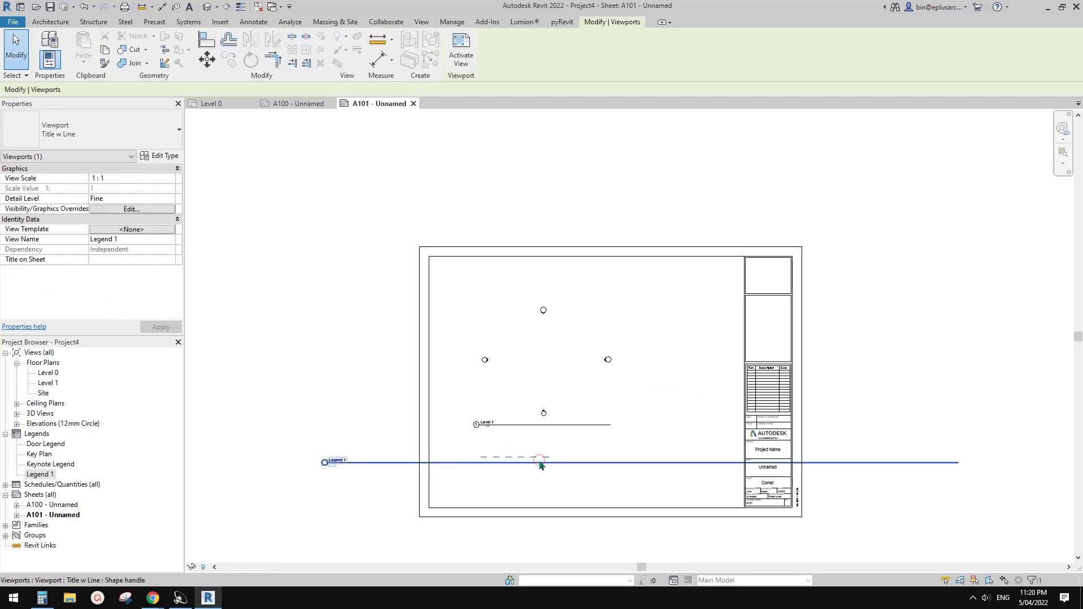
click(109, 134)
click(33, 181)
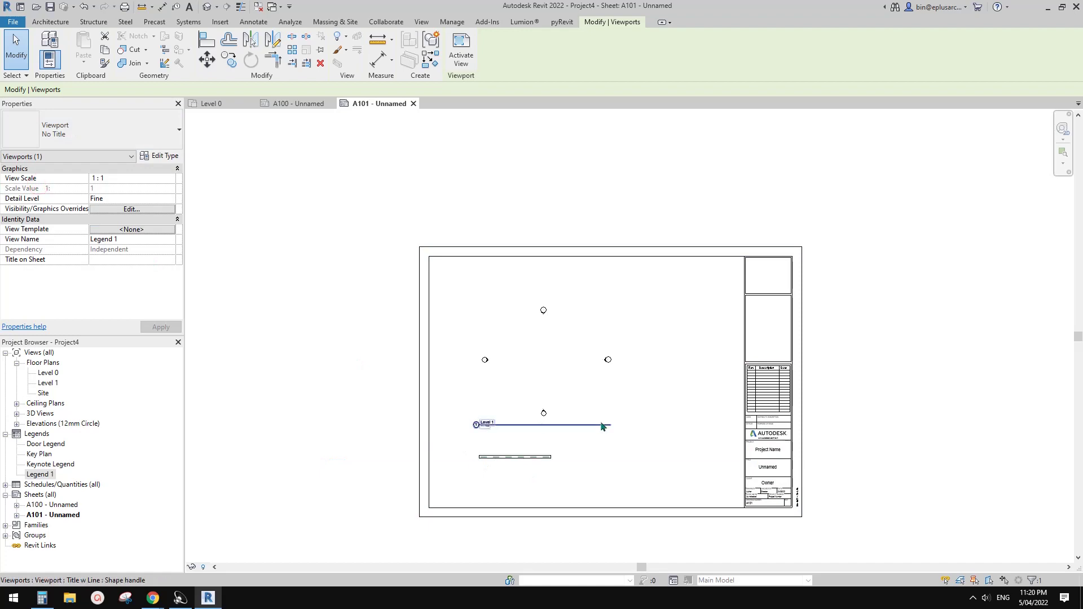
click(476, 503)
Examine the title block's SCALE (@ A1) field on sheet A101 against the scales of the Level 1 plan and the legend
scroll(476, 502, up, 2)
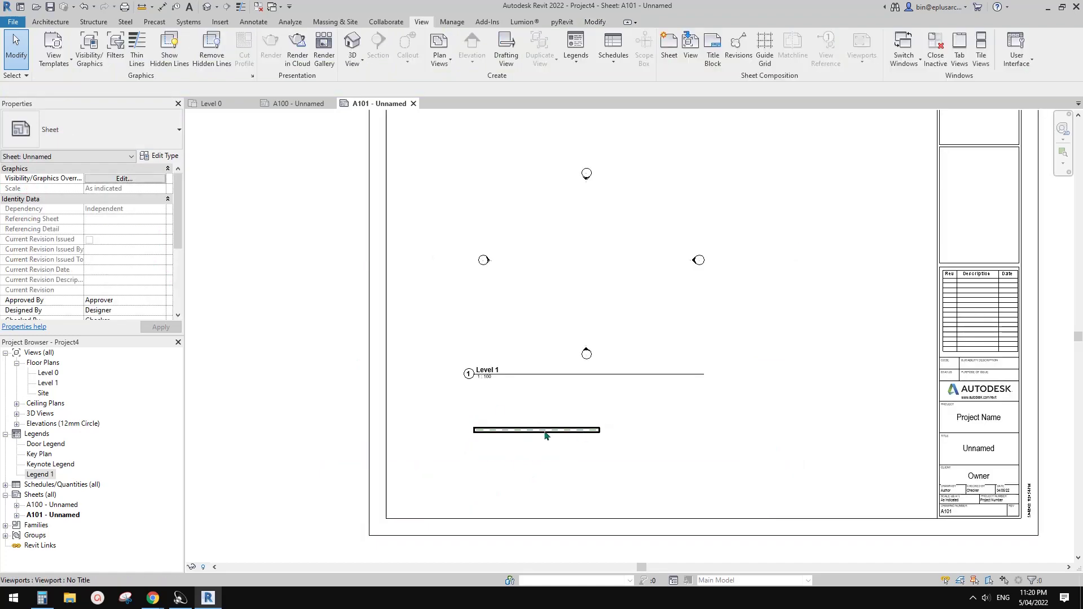
scroll(573, 450, down, 2)
scroll(651, 488, up, 5)
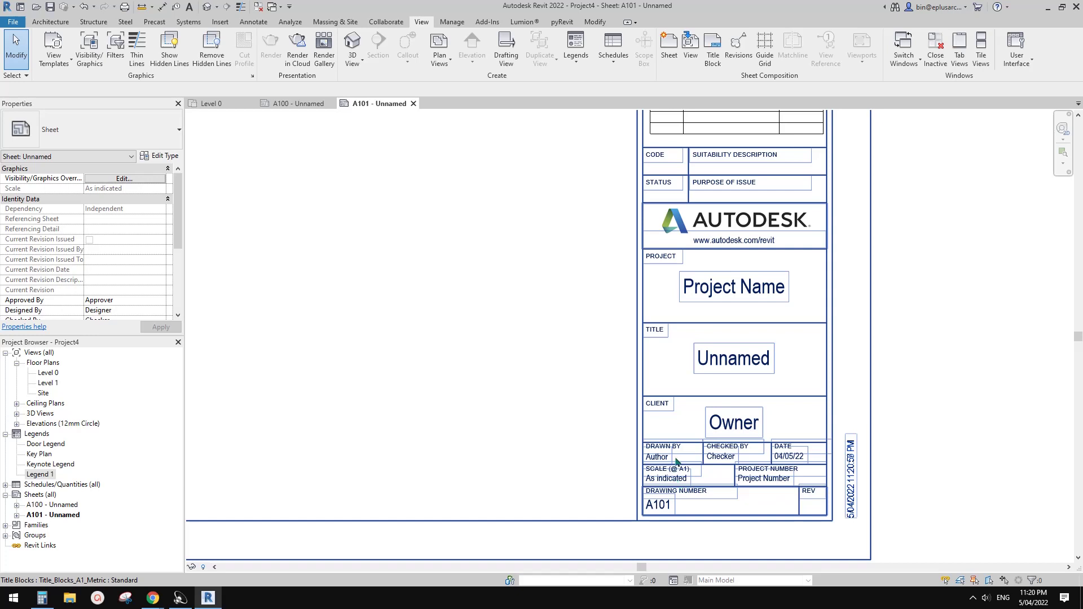
scroll(679, 462, down, 5)
scroll(442, 359, up, 2)
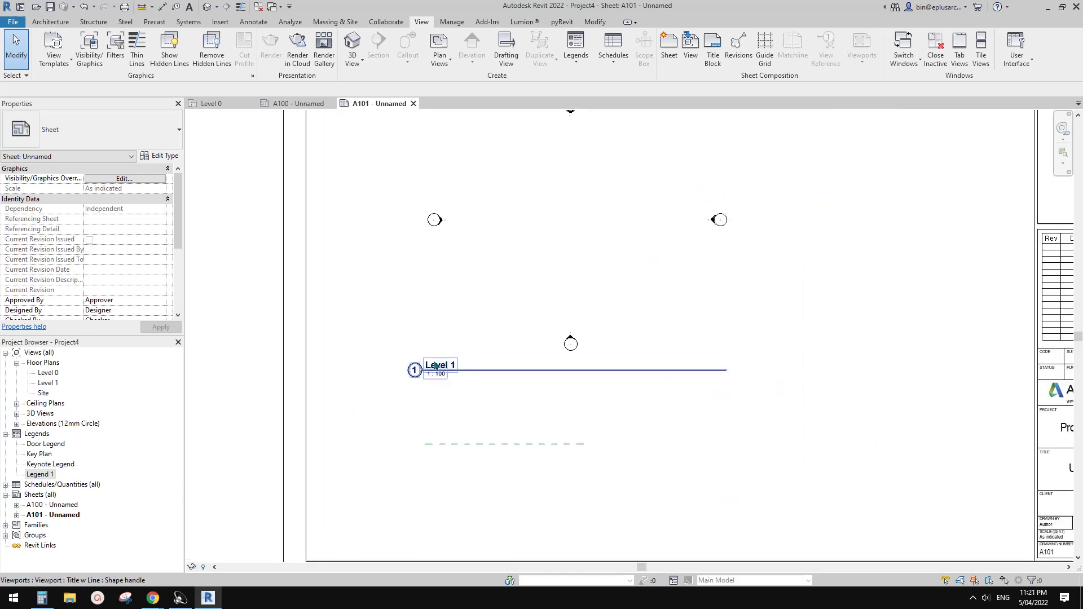
scroll(436, 367, down, 2)
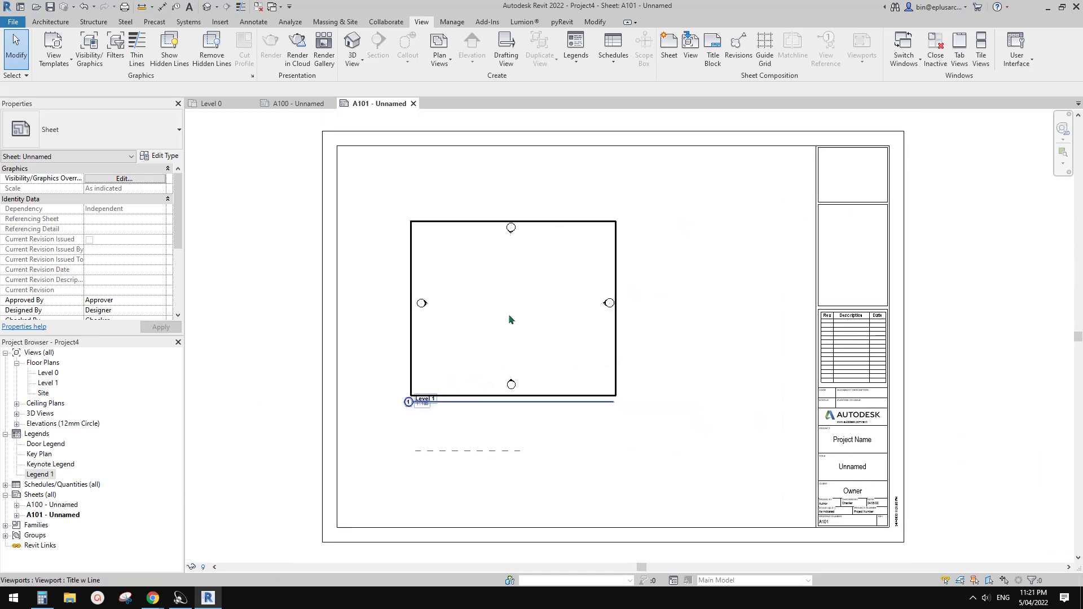
click(515, 289)
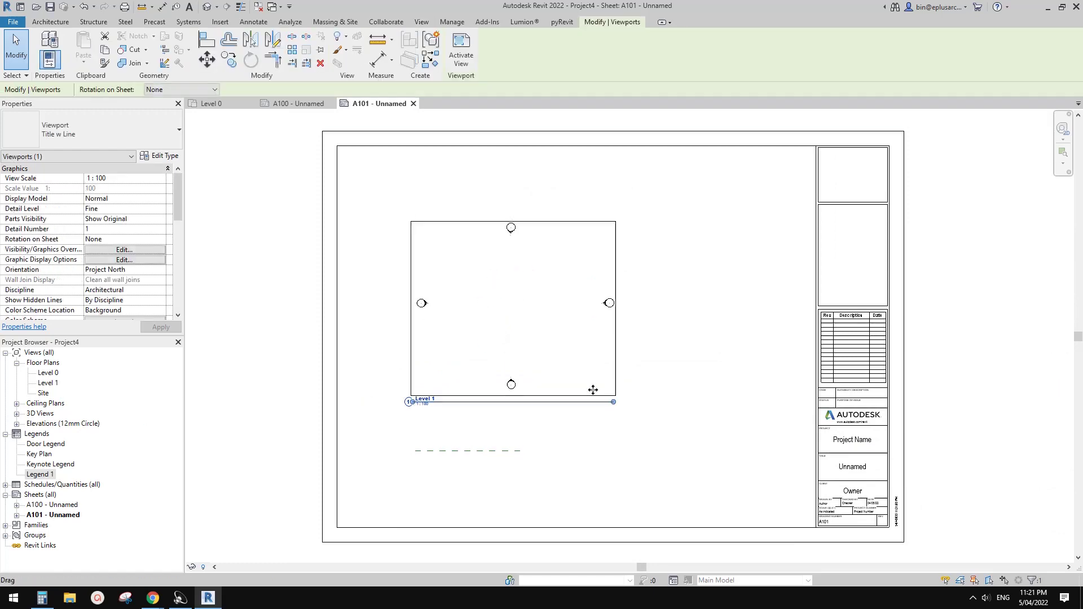
middle_drag(592, 389, 496, 377)
click(827, 491)
scroll(789, 520, up, 2)
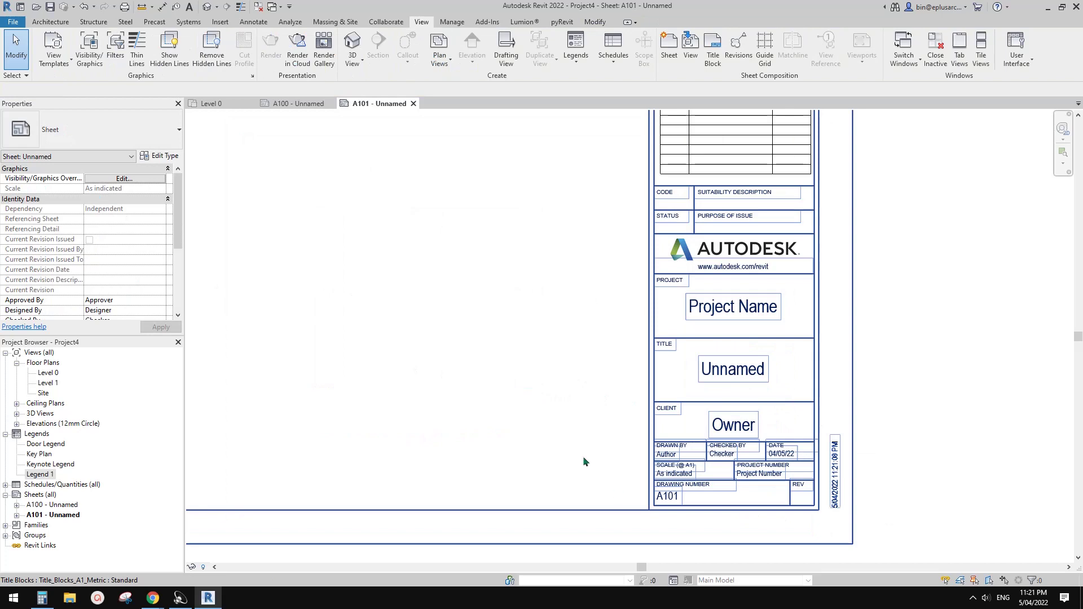
scroll(607, 410, down, 3)
scroll(732, 455, down, 2)
middle_drag(732, 455, 554, 482)
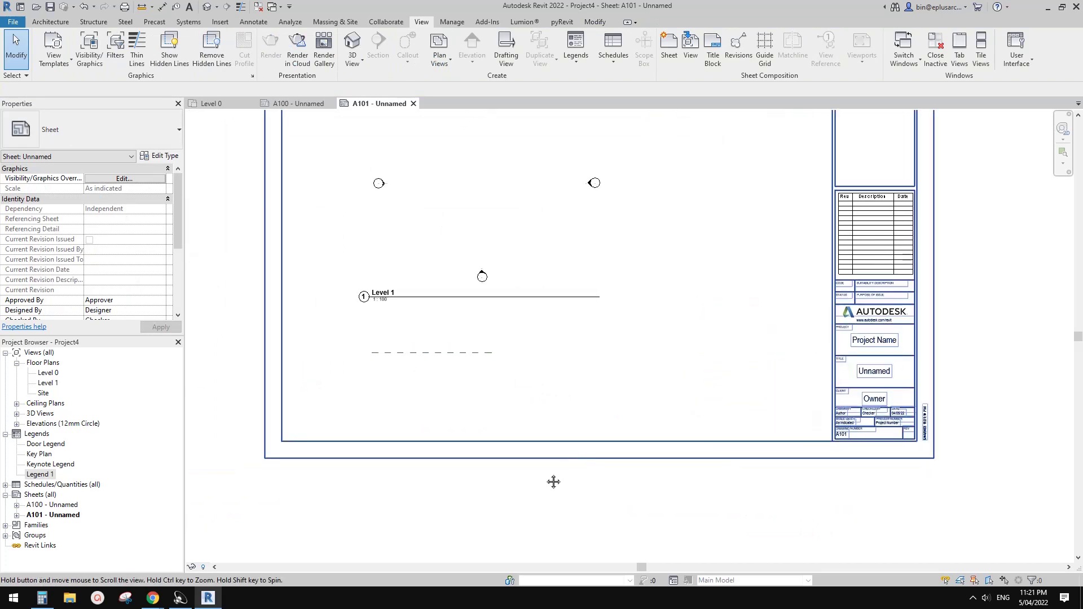
scroll(747, 449, up, 3)
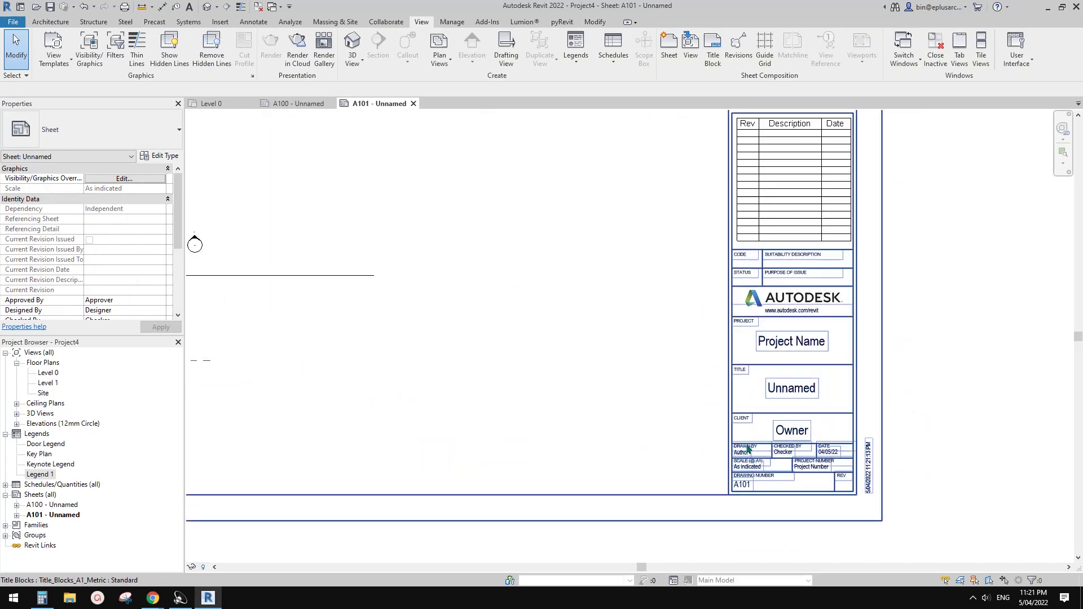
Turn off the "scale" parameter of the title block on sheet A101
click(748, 449)
scroll(716, 461, down, 1)
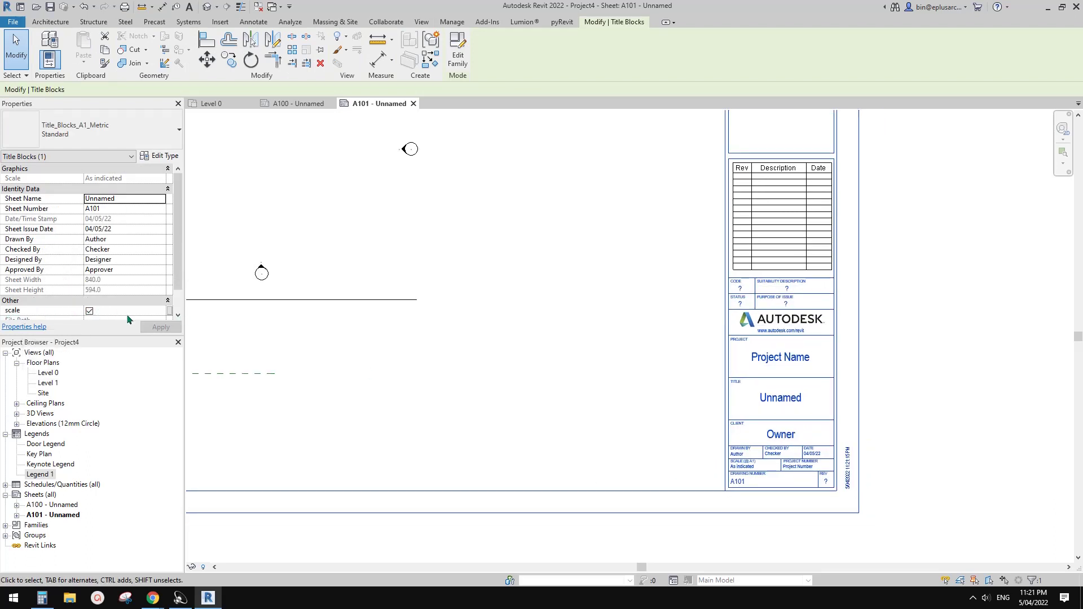
click(89, 311)
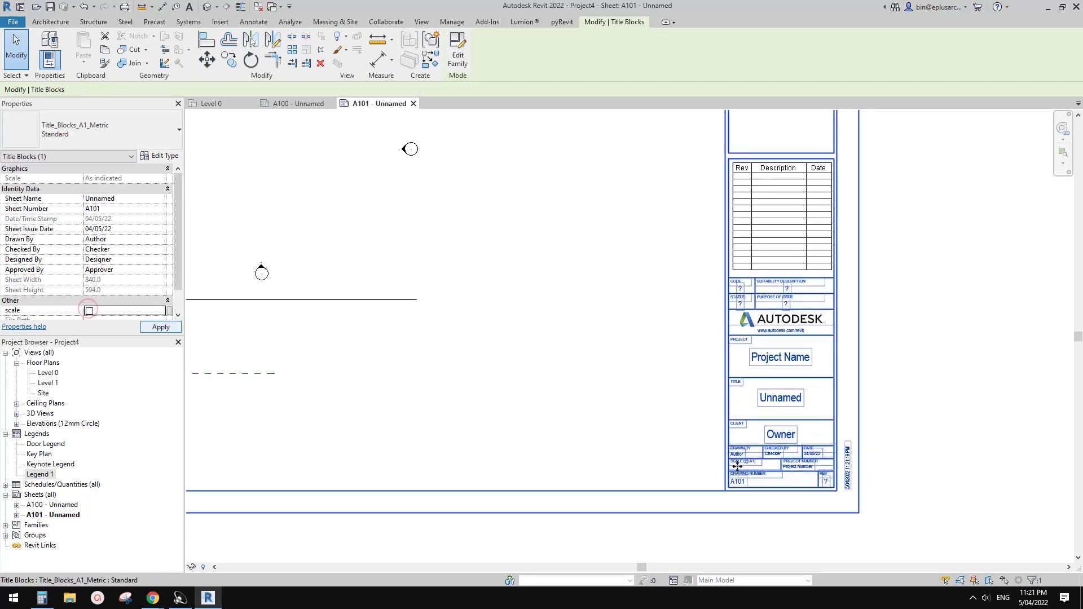
Turn the title block's "scale" parameter back on for sheet A101 and clear the selection
click(89, 311)
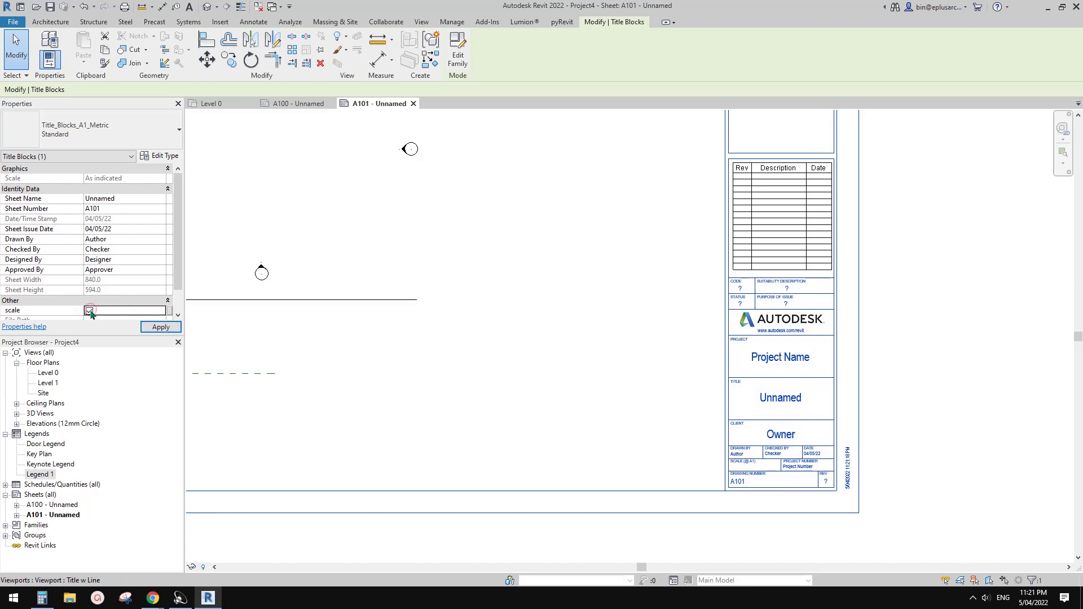
middle_drag(499, 395, 648, 365)
key(Escape)
scroll(368, 416, down, 2)
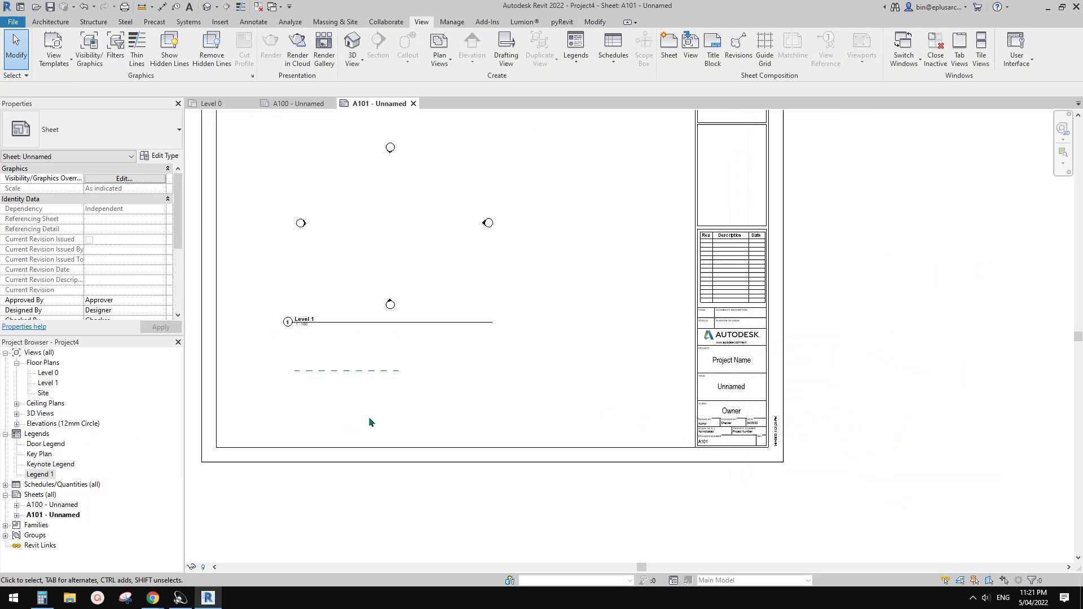
Create a new sheet with the Title_Blocks_A1_Metric : Standard title block and check its "scale" parameter
right_click(51, 494)
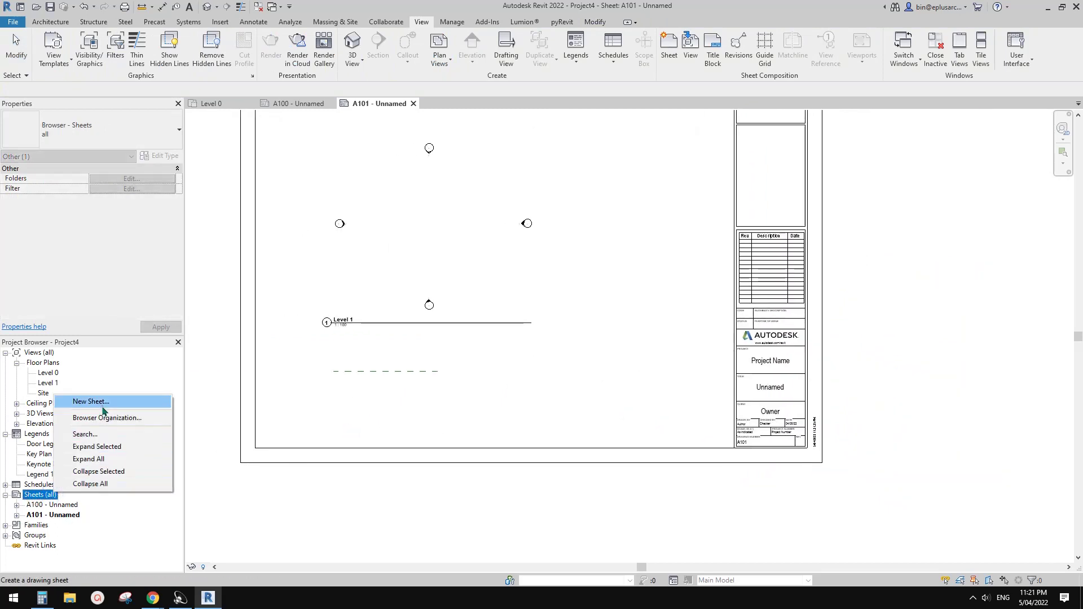
click(90, 401)
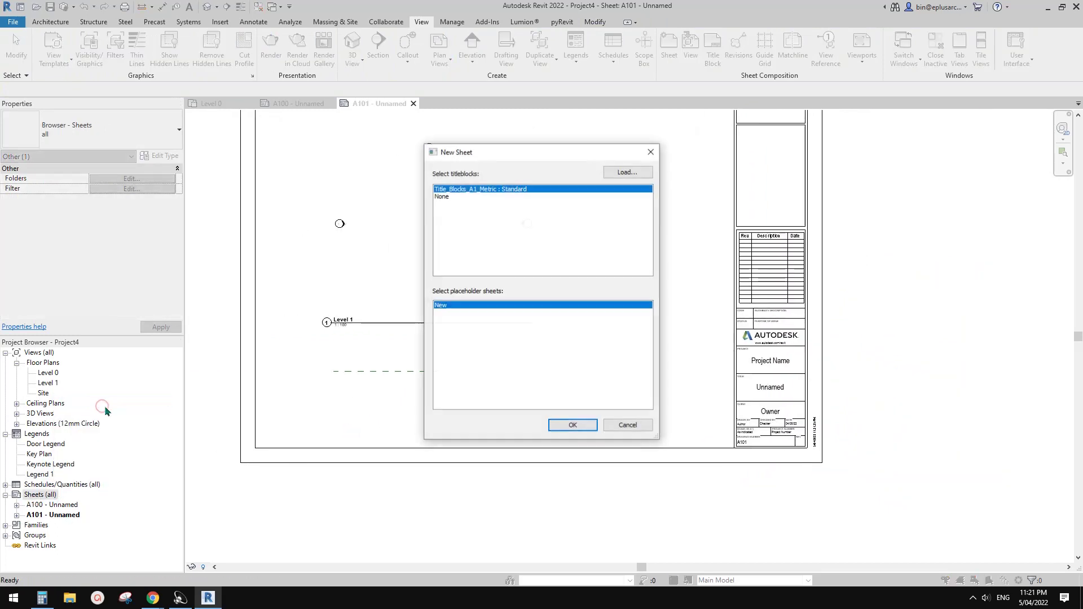
click(583, 426)
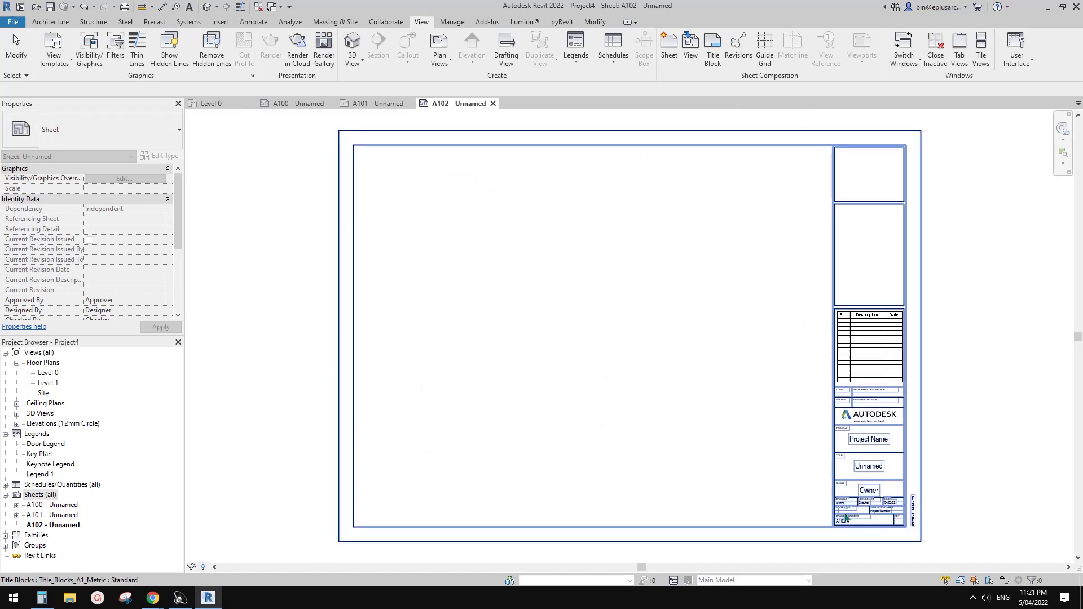
scroll(844, 518, up, 3)
click(860, 499)
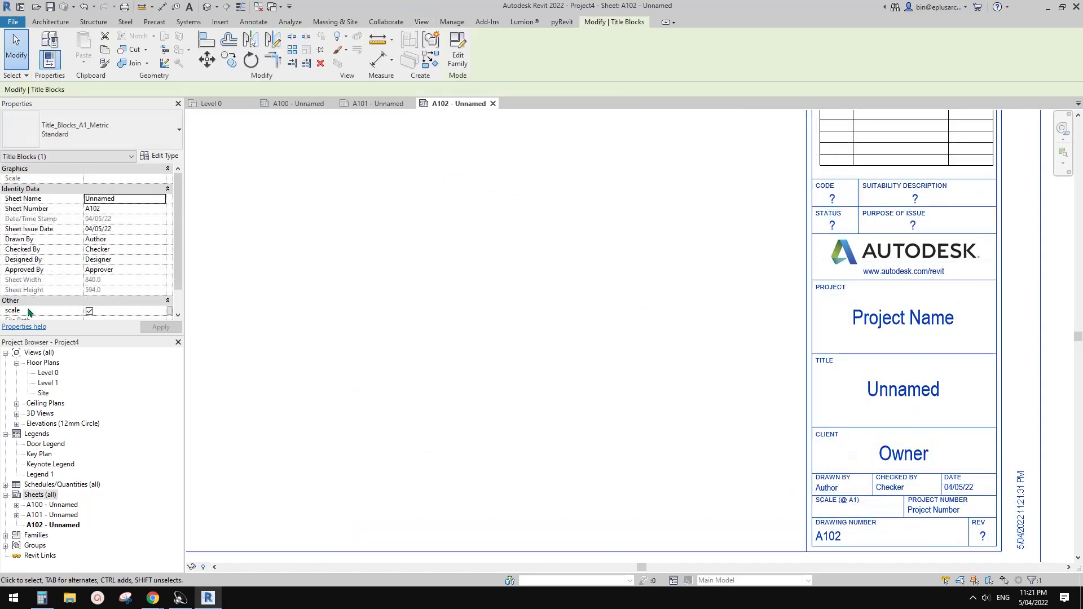
scroll(499, 422, down, 4)
key(Escape)
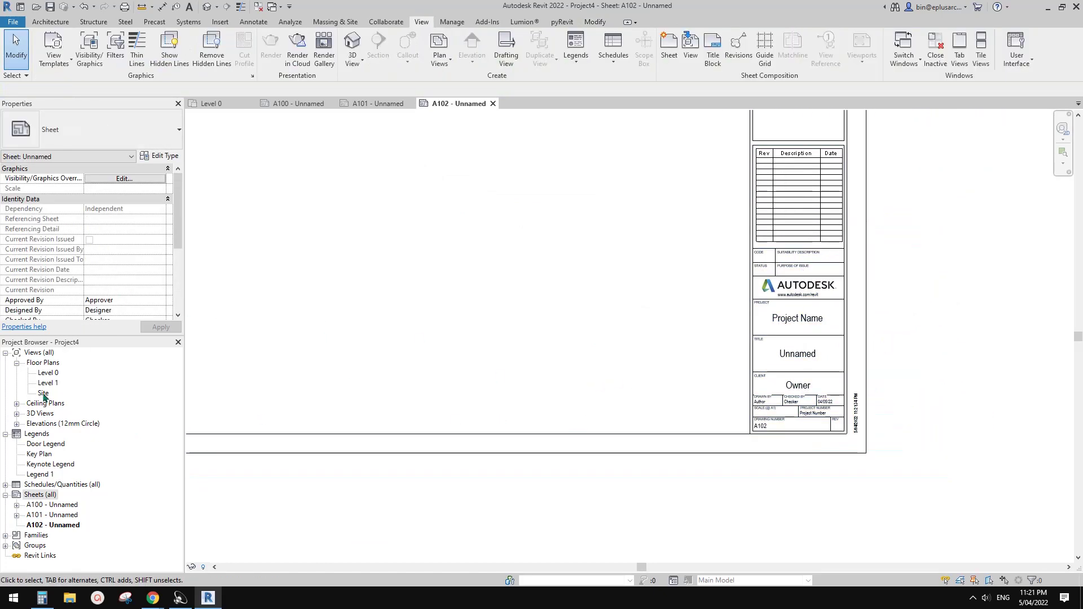
Place the Site floor plan on sheet A102, in the open area beside the title block
drag(43, 393, 389, 256)
click(389, 256)
middle_drag(421, 330, 416, 338)
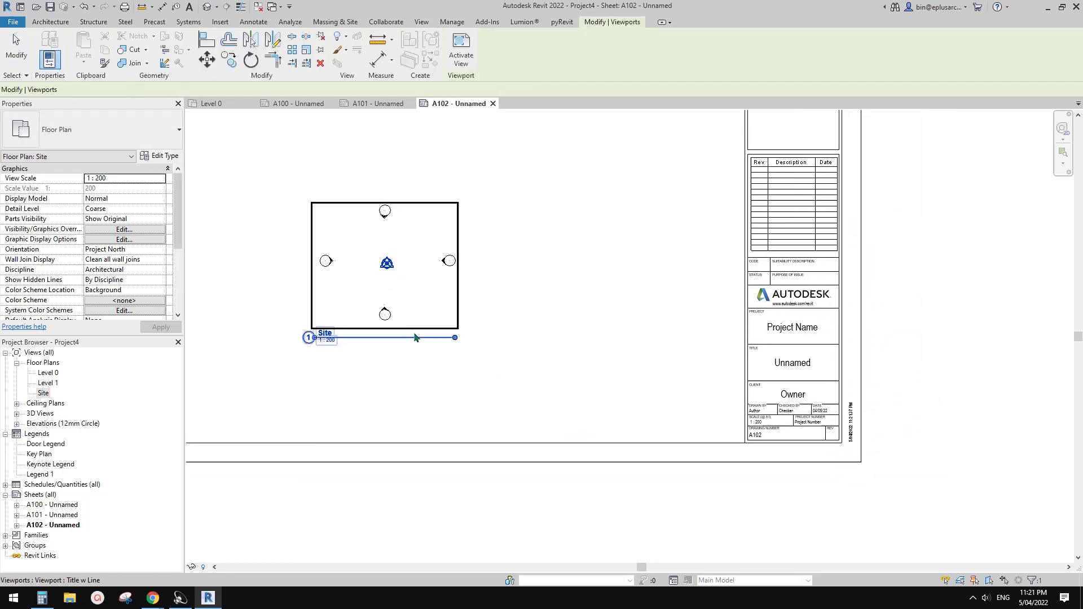
Examine the title block's SCALE (@ A1) field on sheet A102 with only the Site plan placed
scroll(466, 383, up, 1)
middle_drag(466, 384, 501, 395)
scroll(790, 451, up, 2)
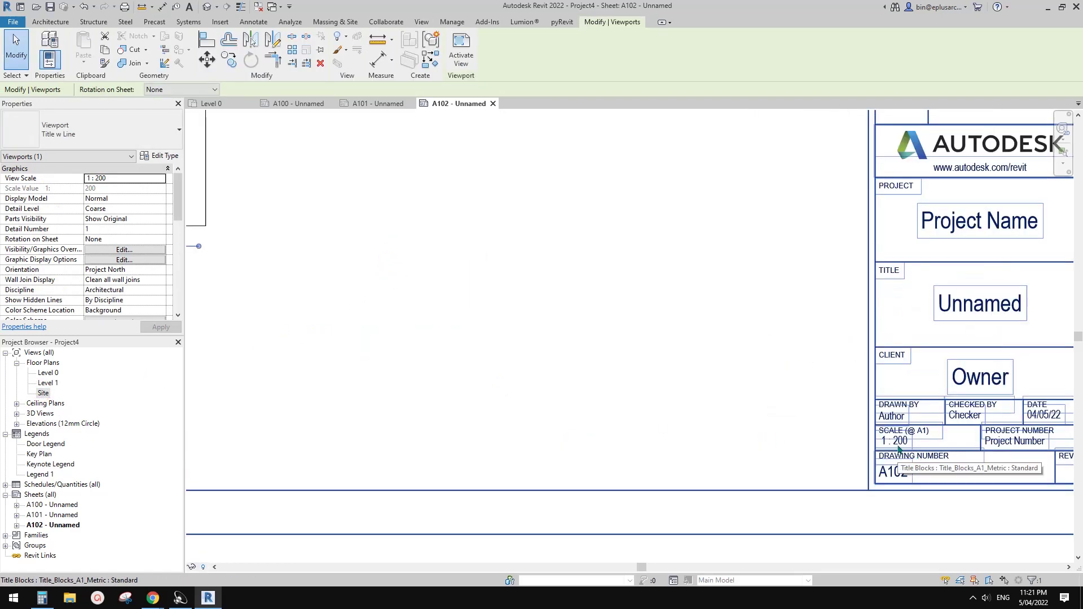
scroll(734, 422, down, 1)
scroll(734, 422, up, 1)
scroll(731, 420, up, 1)
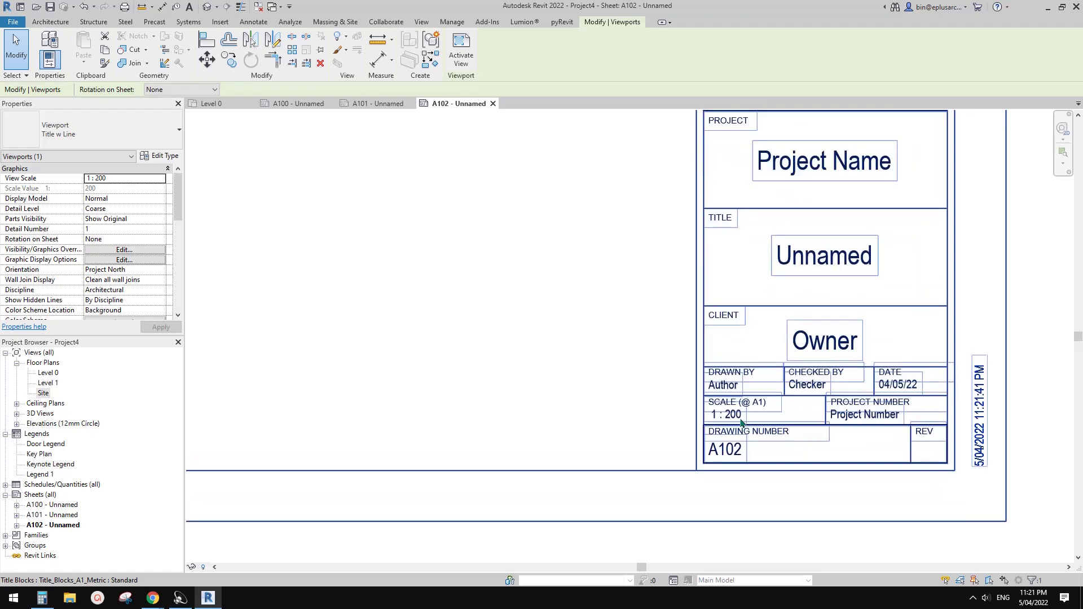
scroll(733, 424, down, 1)
middle_drag(497, 438, 512, 435)
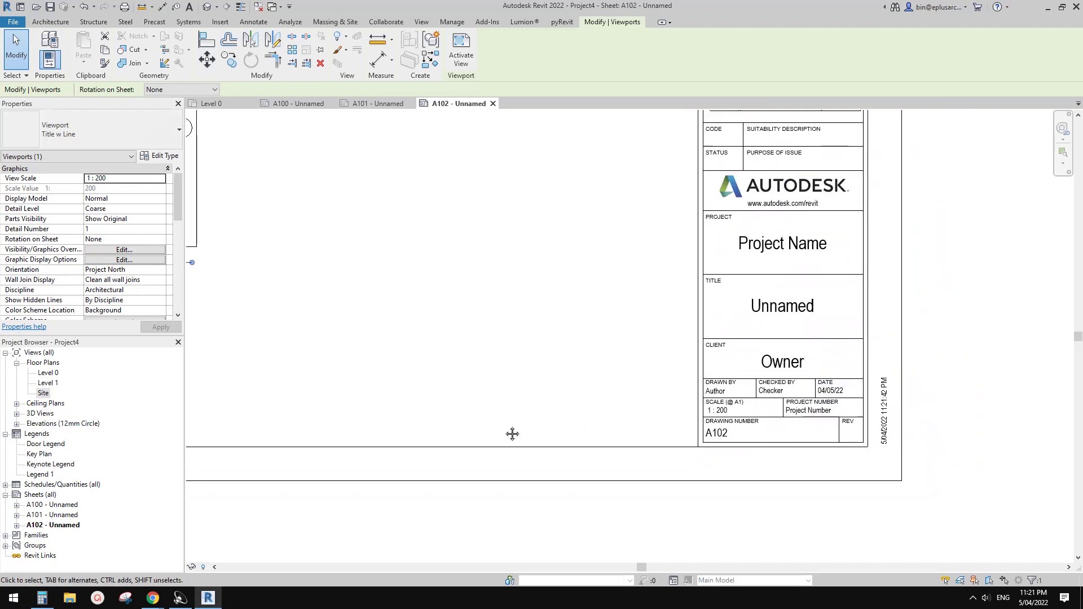
Place Legend 1 on sheet A102 between the Site plan and the title block, and check the title block's scale field
click(39, 477)
drag(40, 475, 542, 314)
click(541, 315)
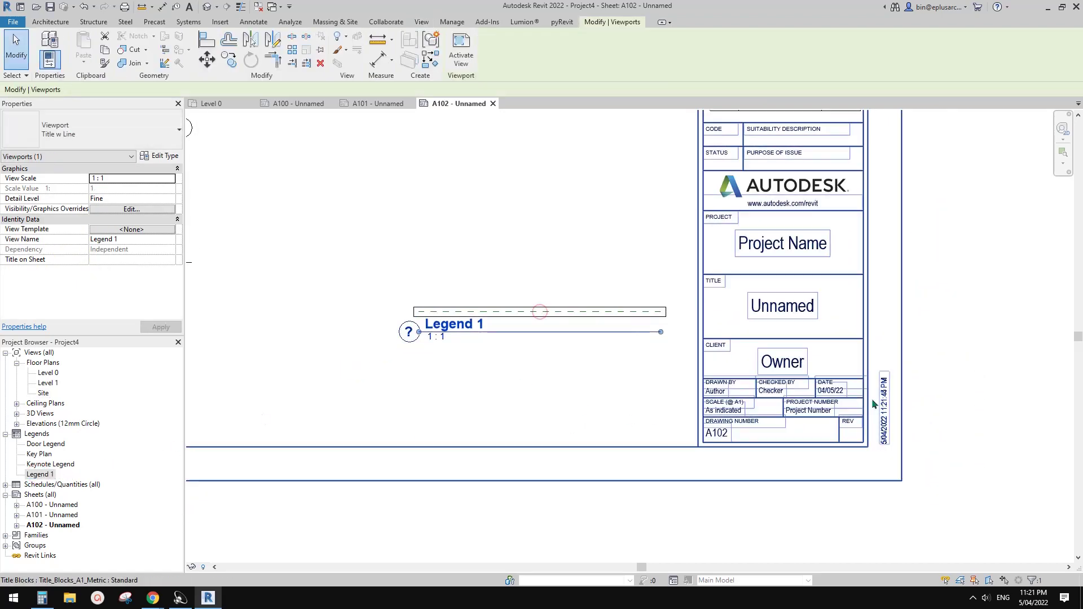
scroll(743, 412, up, 1)
key(Escape)
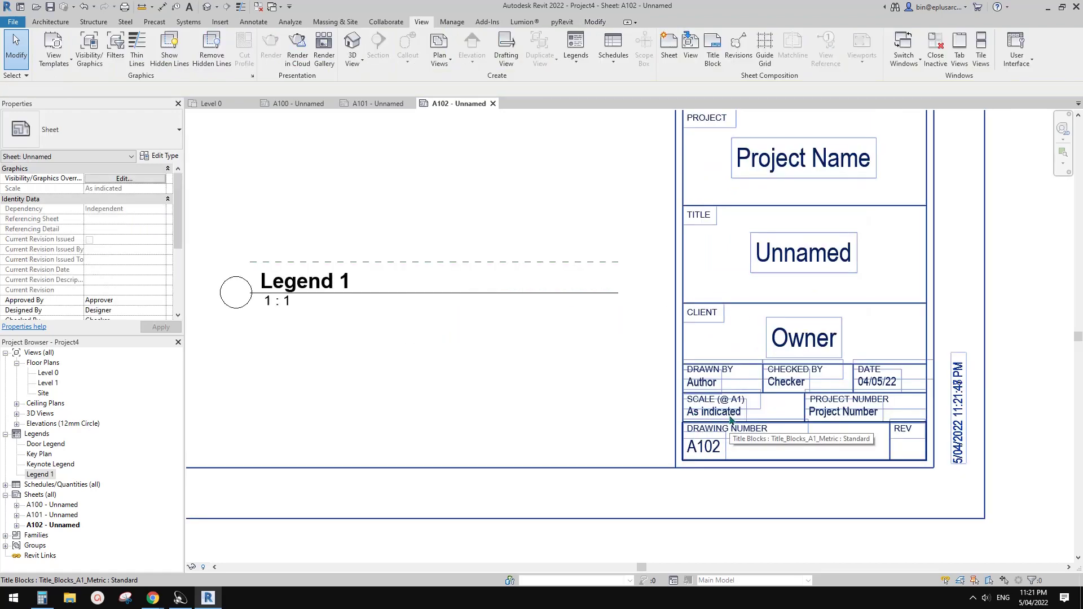
Change the Legend 1 viewport's type to No Title on sheet A102 and deselect it
scroll(582, 363, down, 2)
click(486, 296)
click(145, 138)
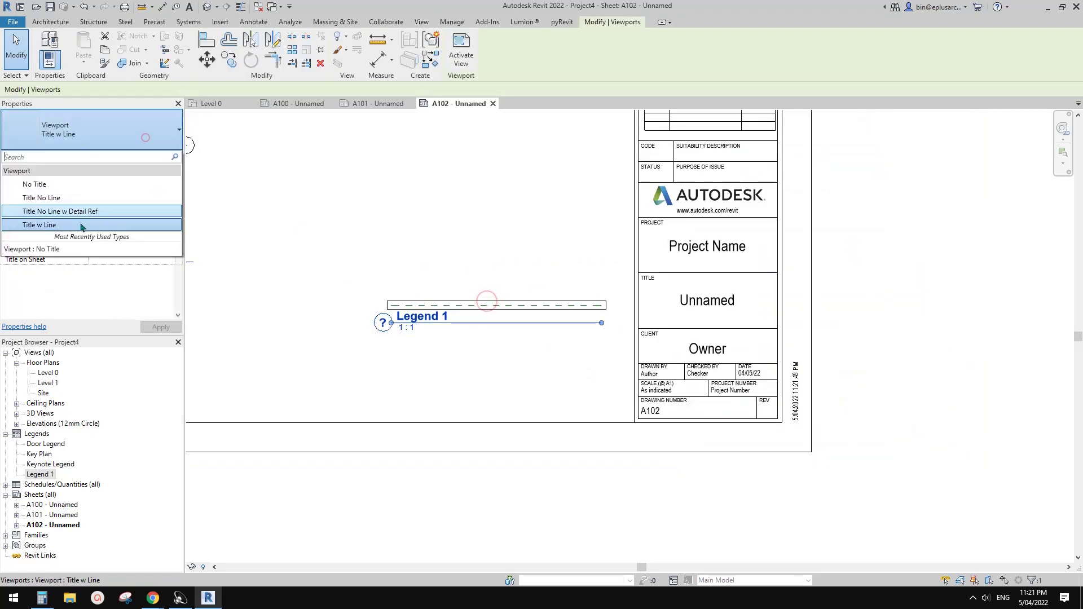
click(68, 185)
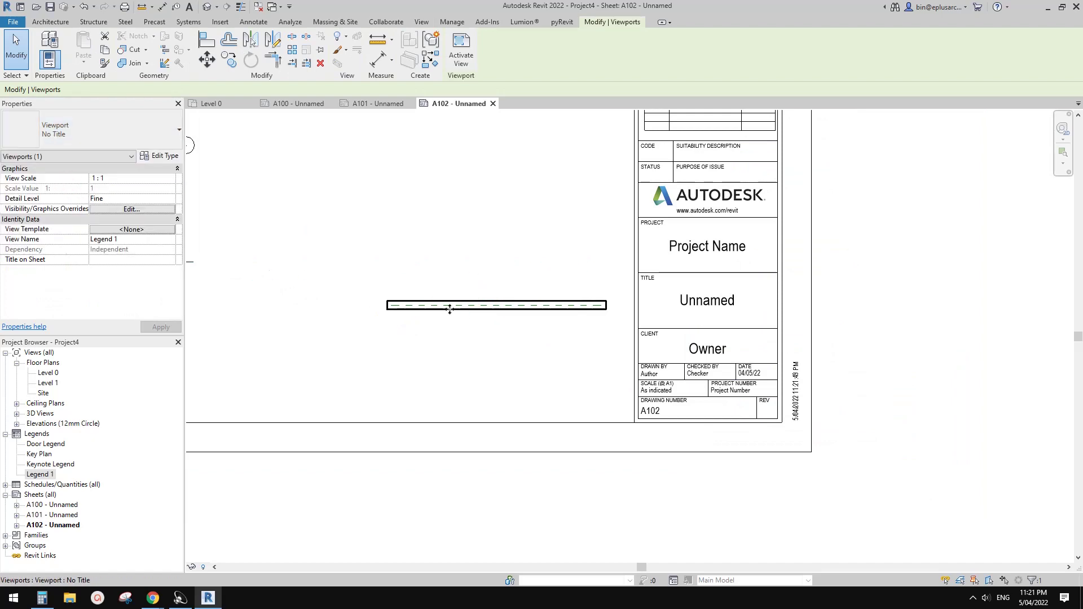
key(Escape)
click(477, 305)
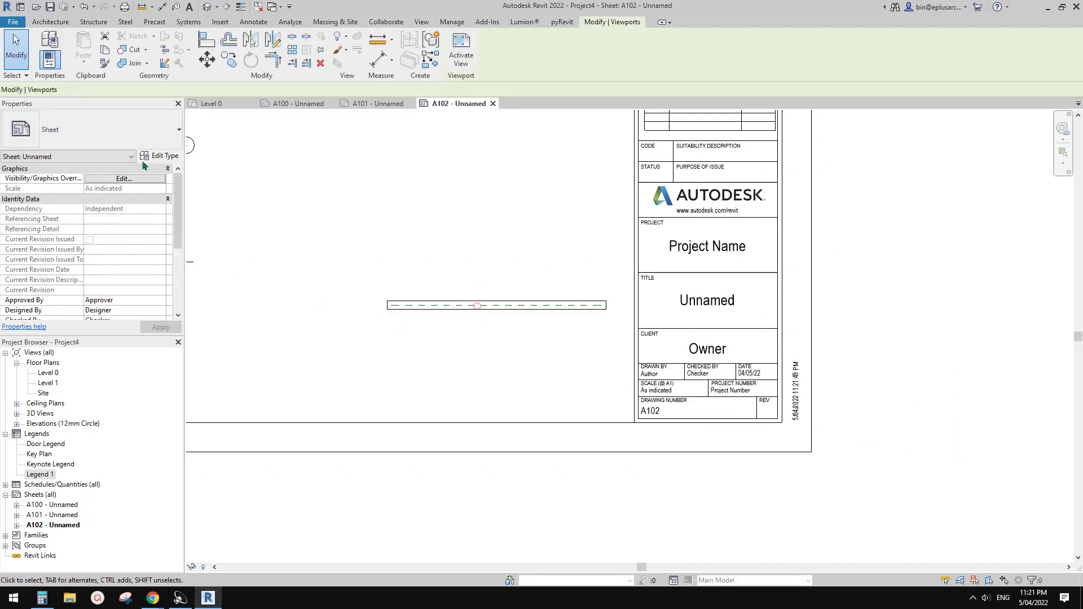
click(319, 199)
scroll(505, 299, down, 2)
middle_drag(503, 330, 705, 404)
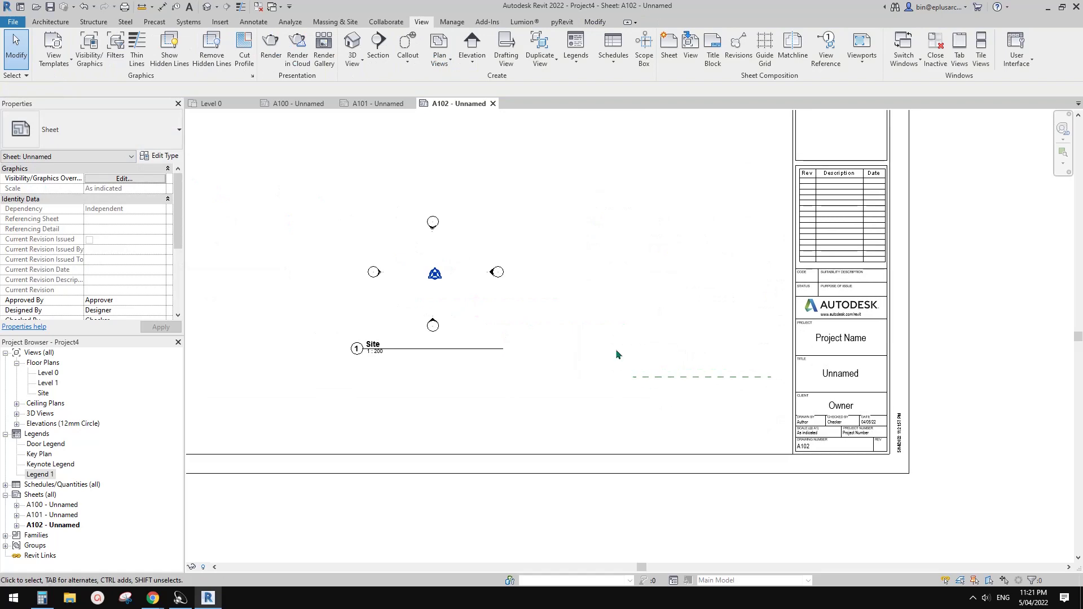
middle_drag(612, 350, 611, 371)
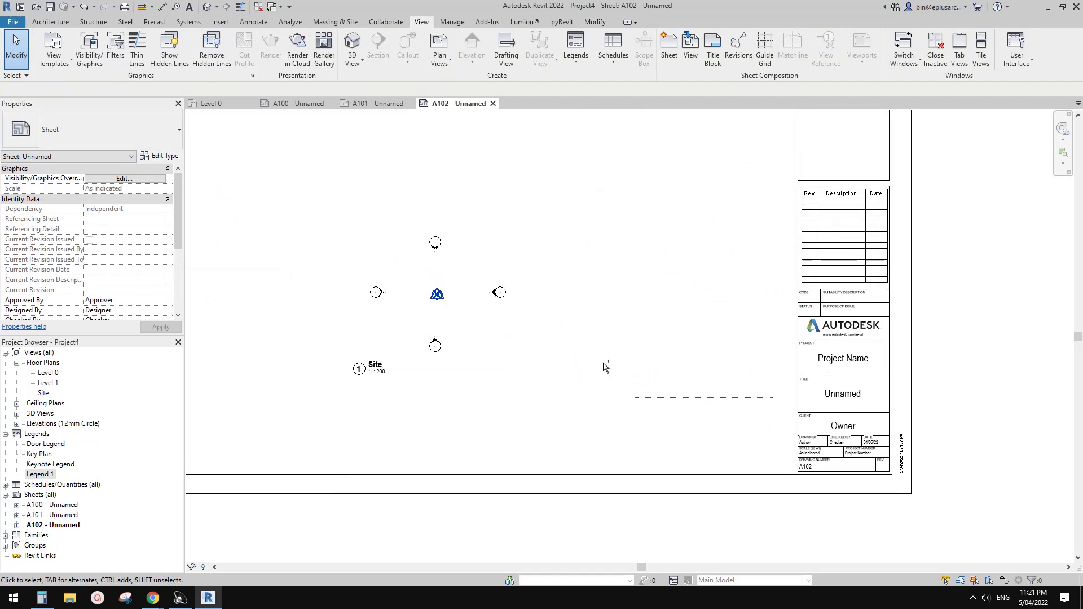
Preview the print of sheet A102 to check how the legend's reference plane prints, and close the preview
key(ctrl+p)
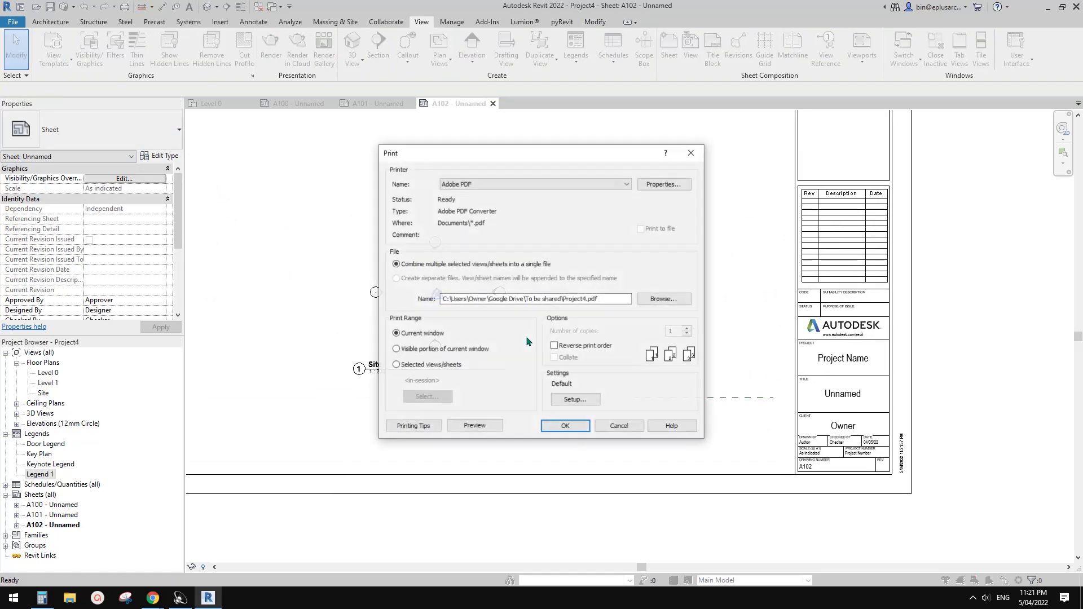
click(475, 427)
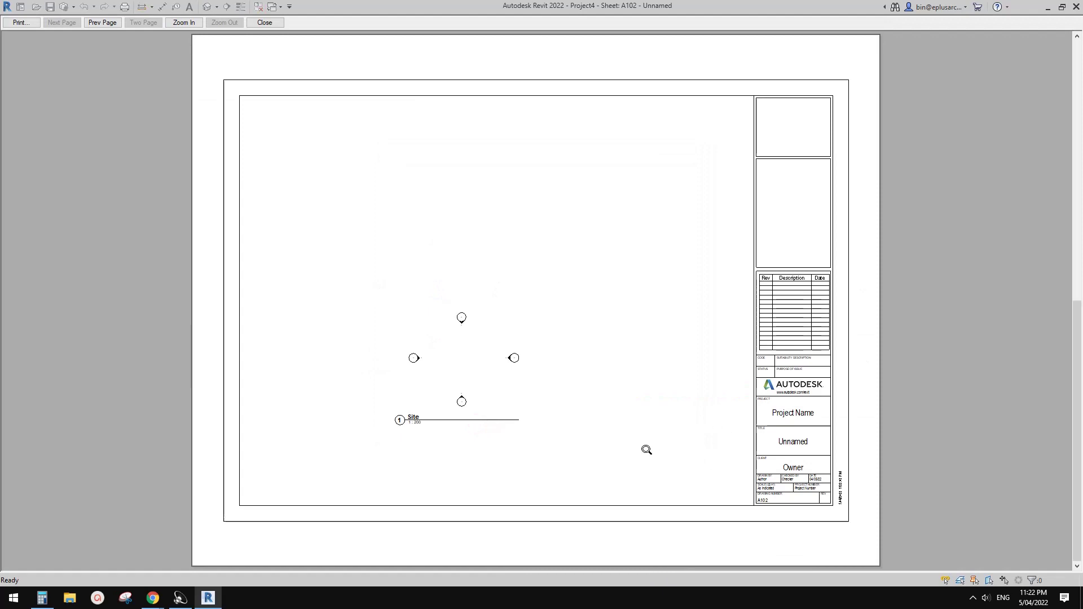
key(Escape)
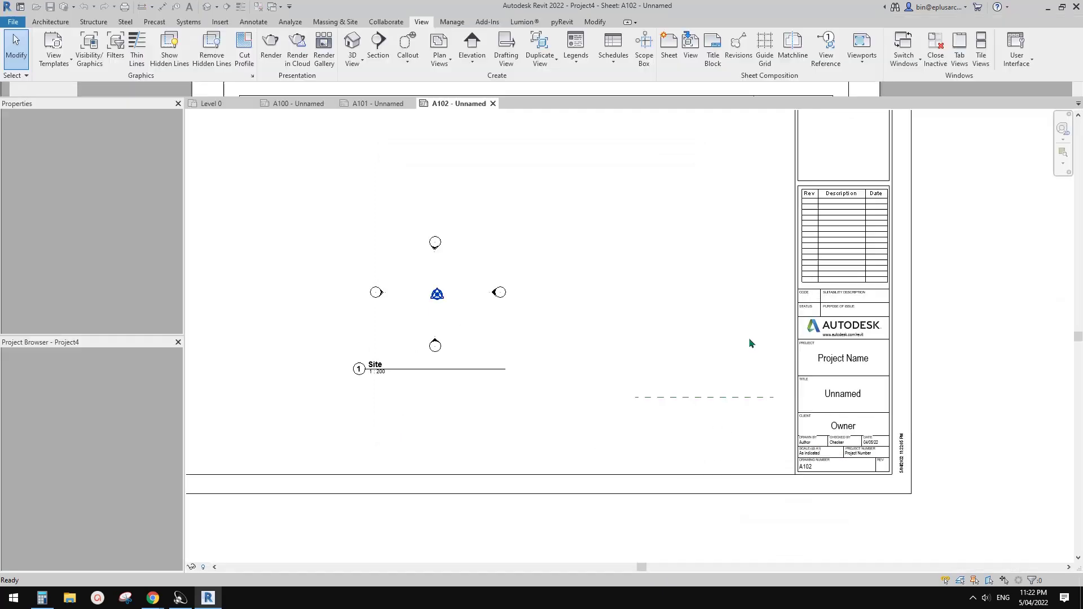
middle_drag(693, 394, 726, 392)
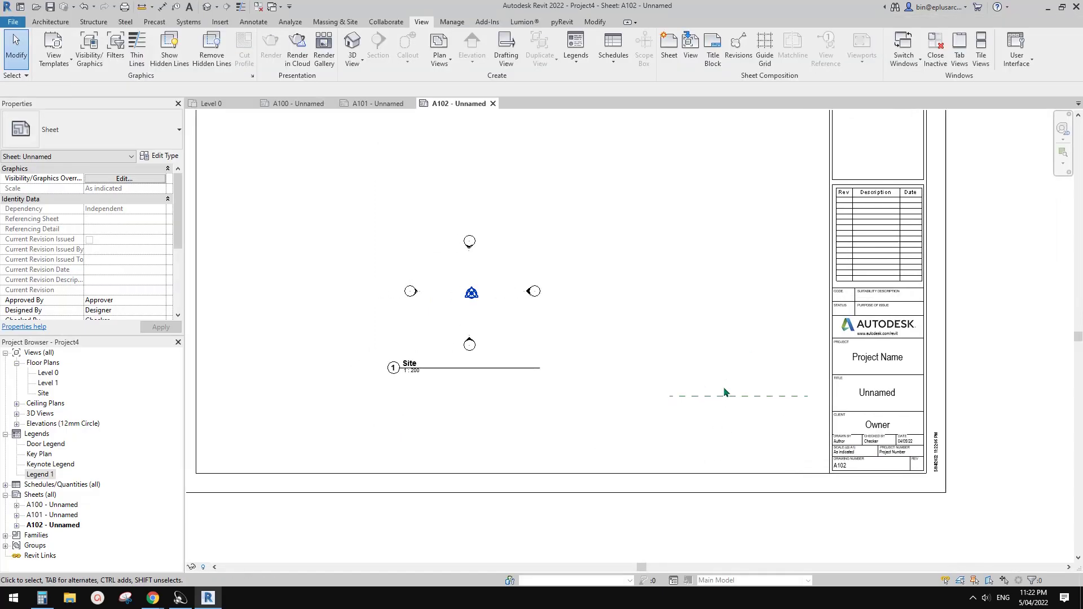